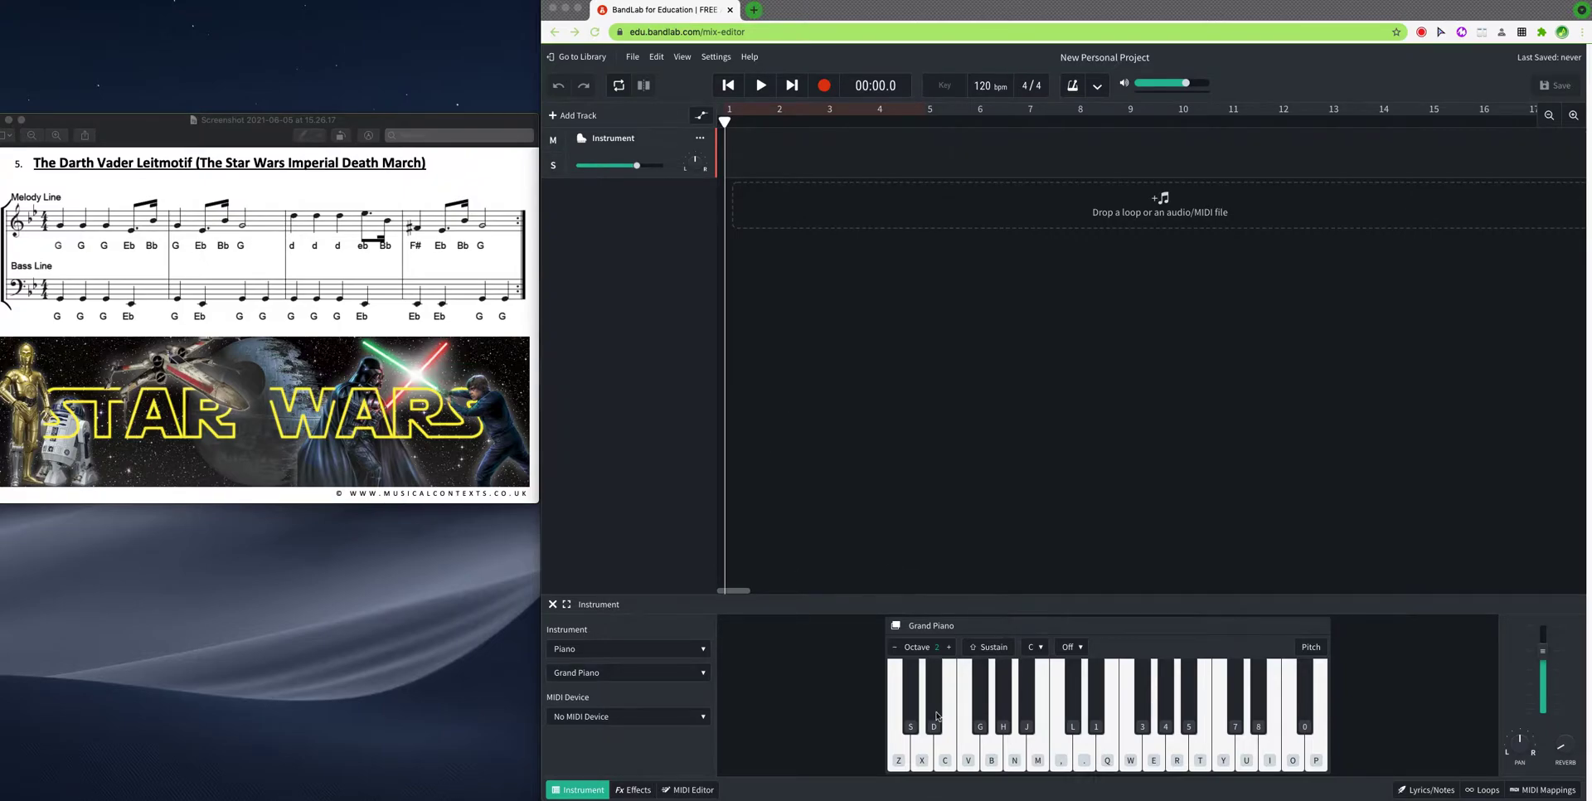
Toggle the instrument keyboard panel and try low, mid and high Grand Piano notes.
left_click(581, 793)
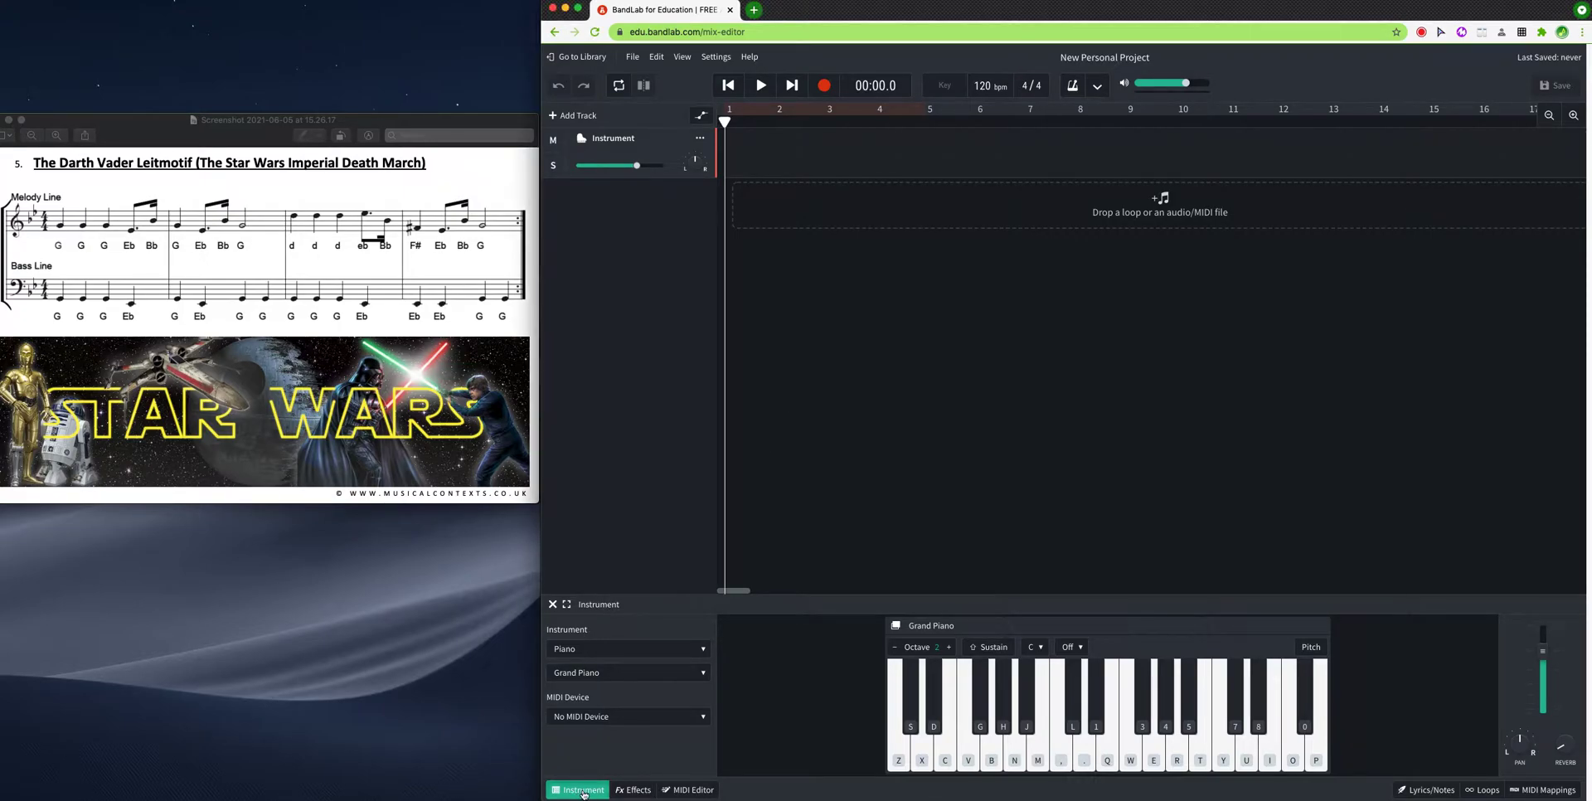
left_click(583, 791)
key("z")
key("s")
key("x")
key("g")
key("b")
key("h")
key("n")
key("m")
key("comma")
key("period")
Practise the melody's G, E flat and B flat notes on the piano.
left_click(991, 761)
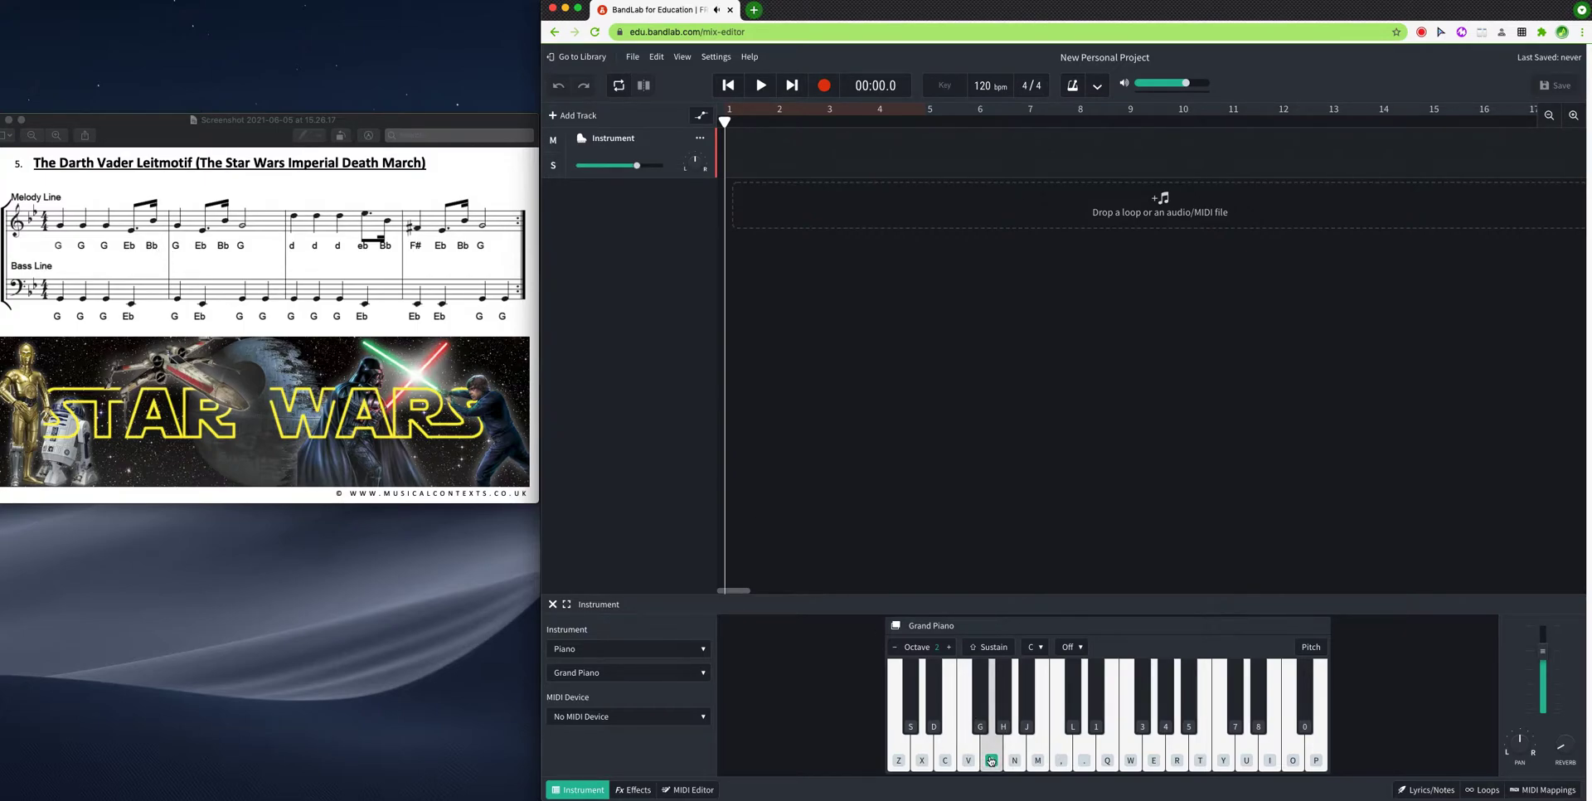
left_click(932, 724)
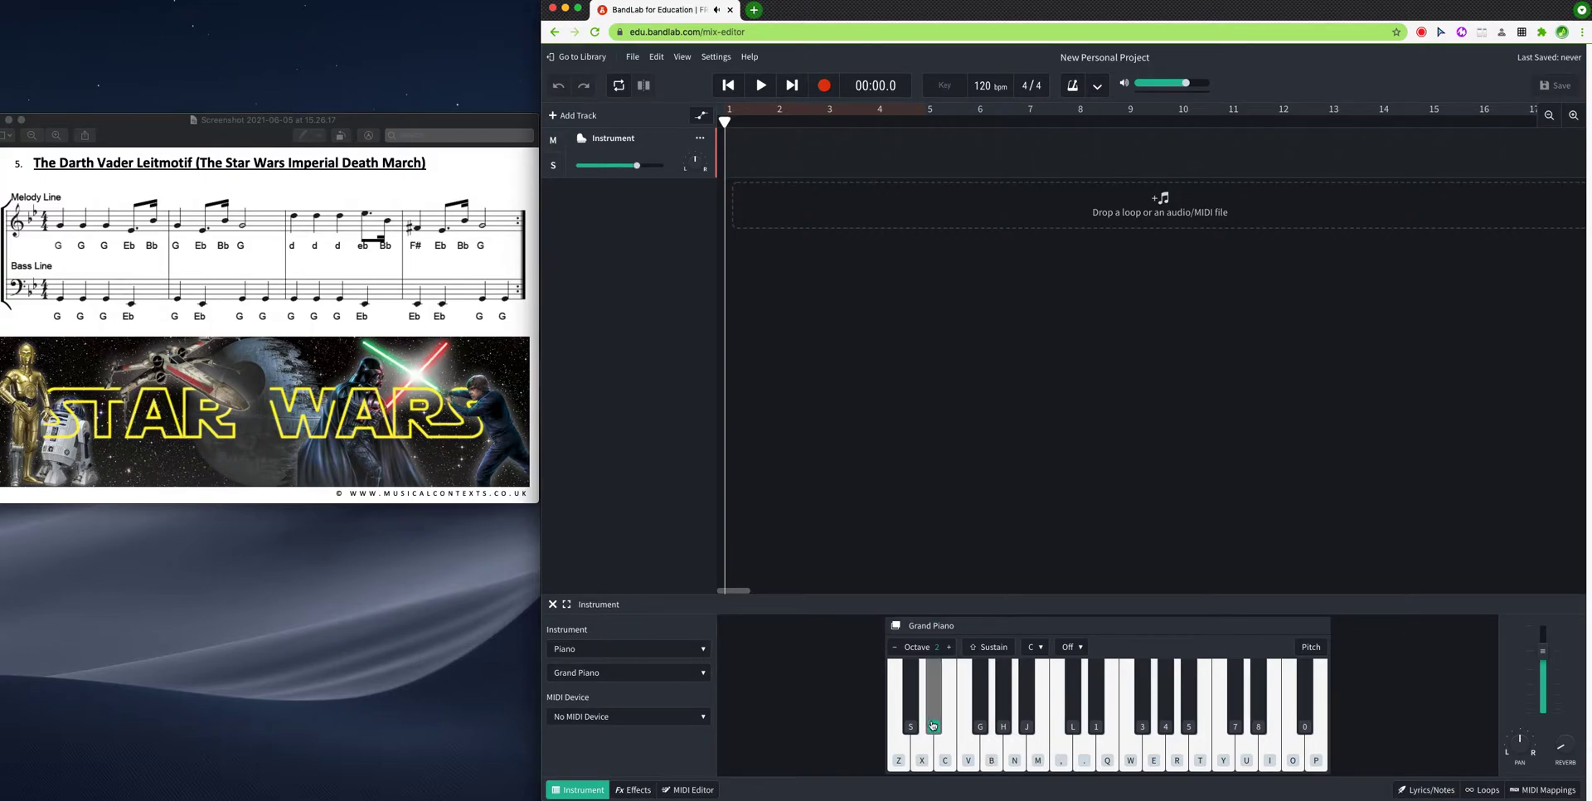
left_click(1027, 726)
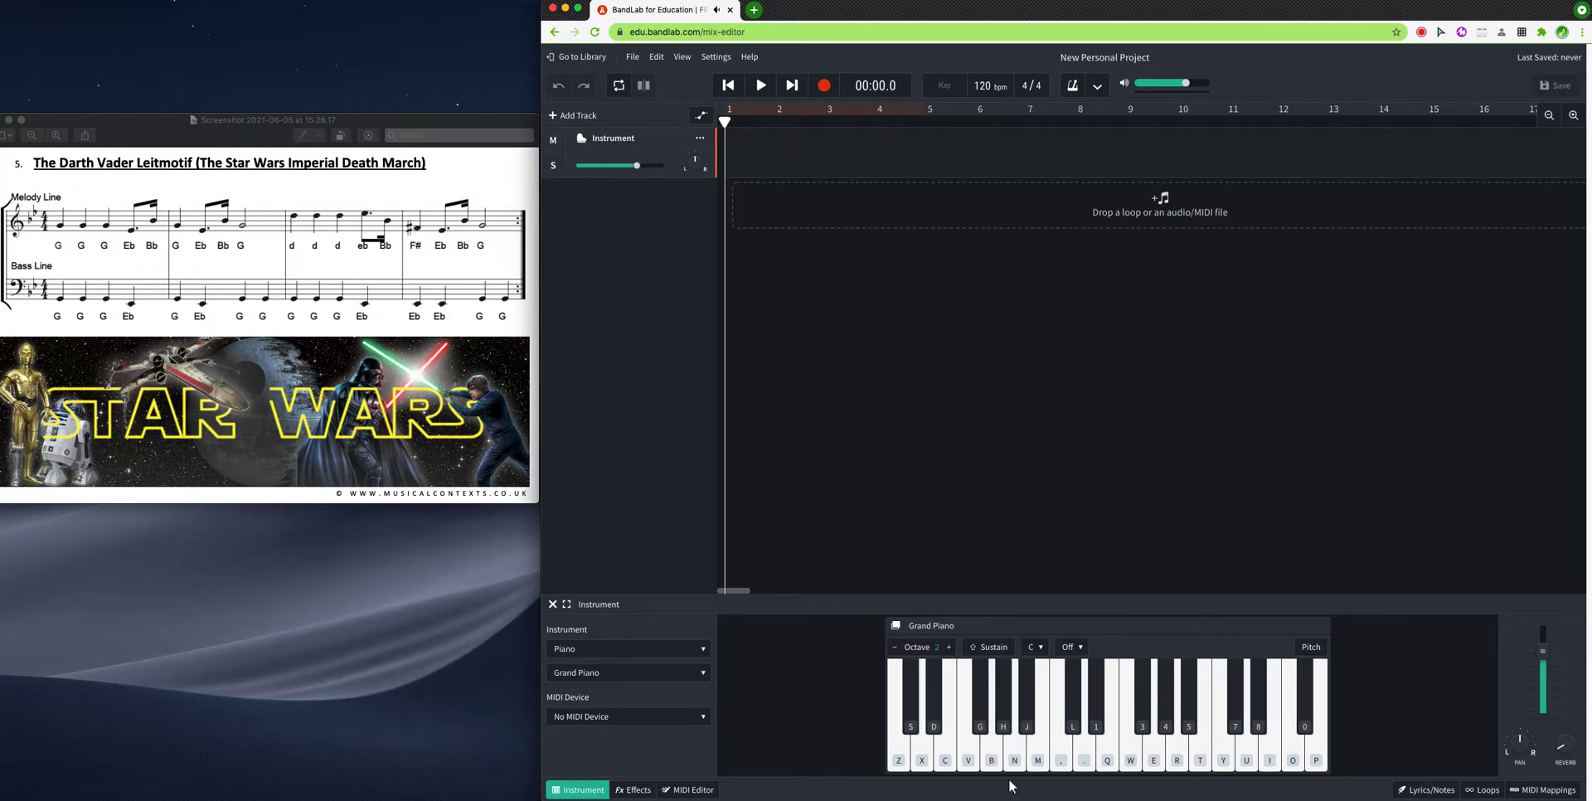
key("b")
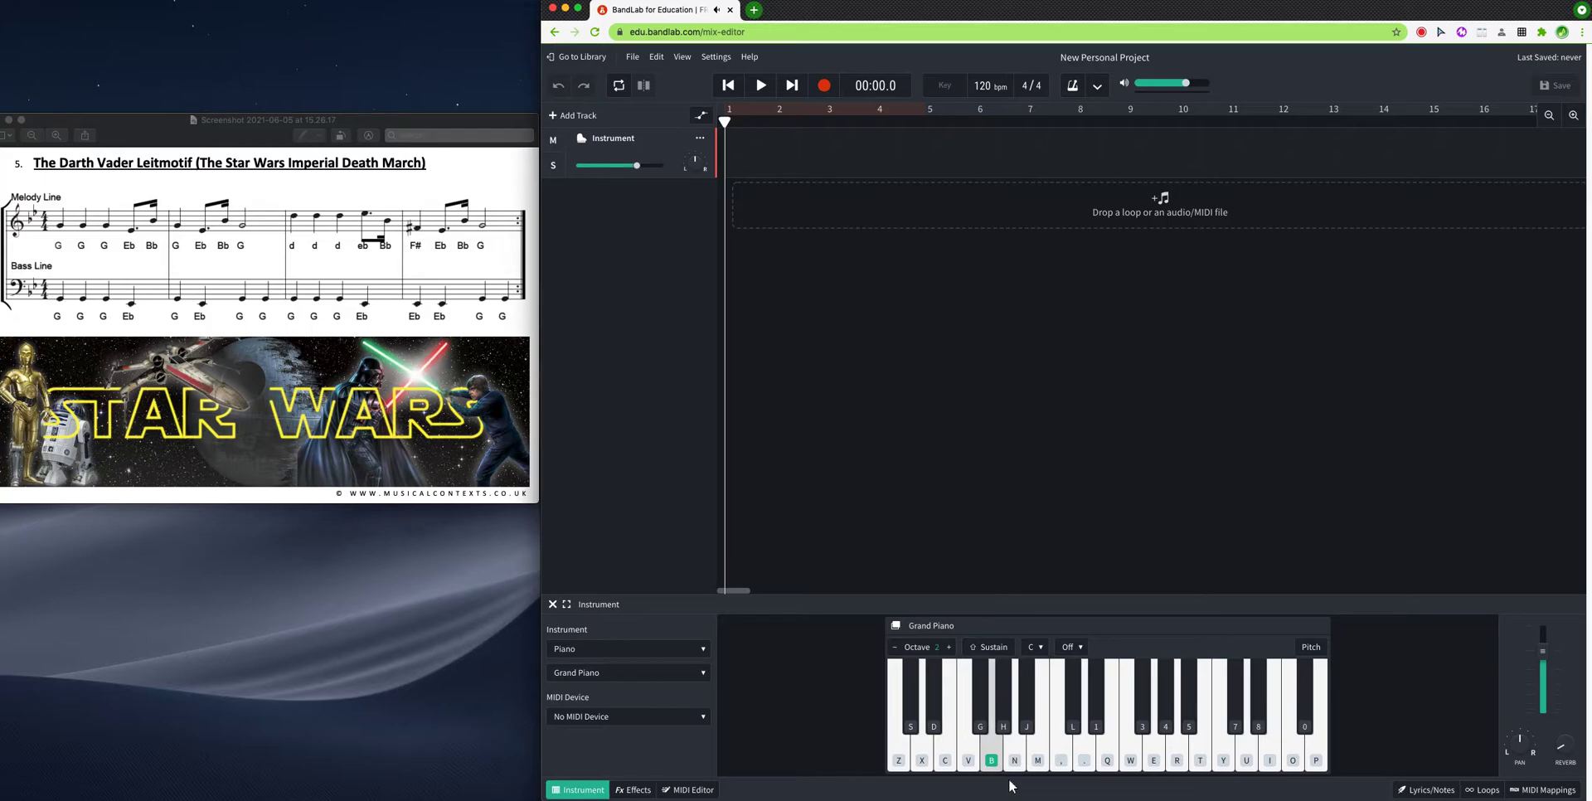
key("b")
key("d")
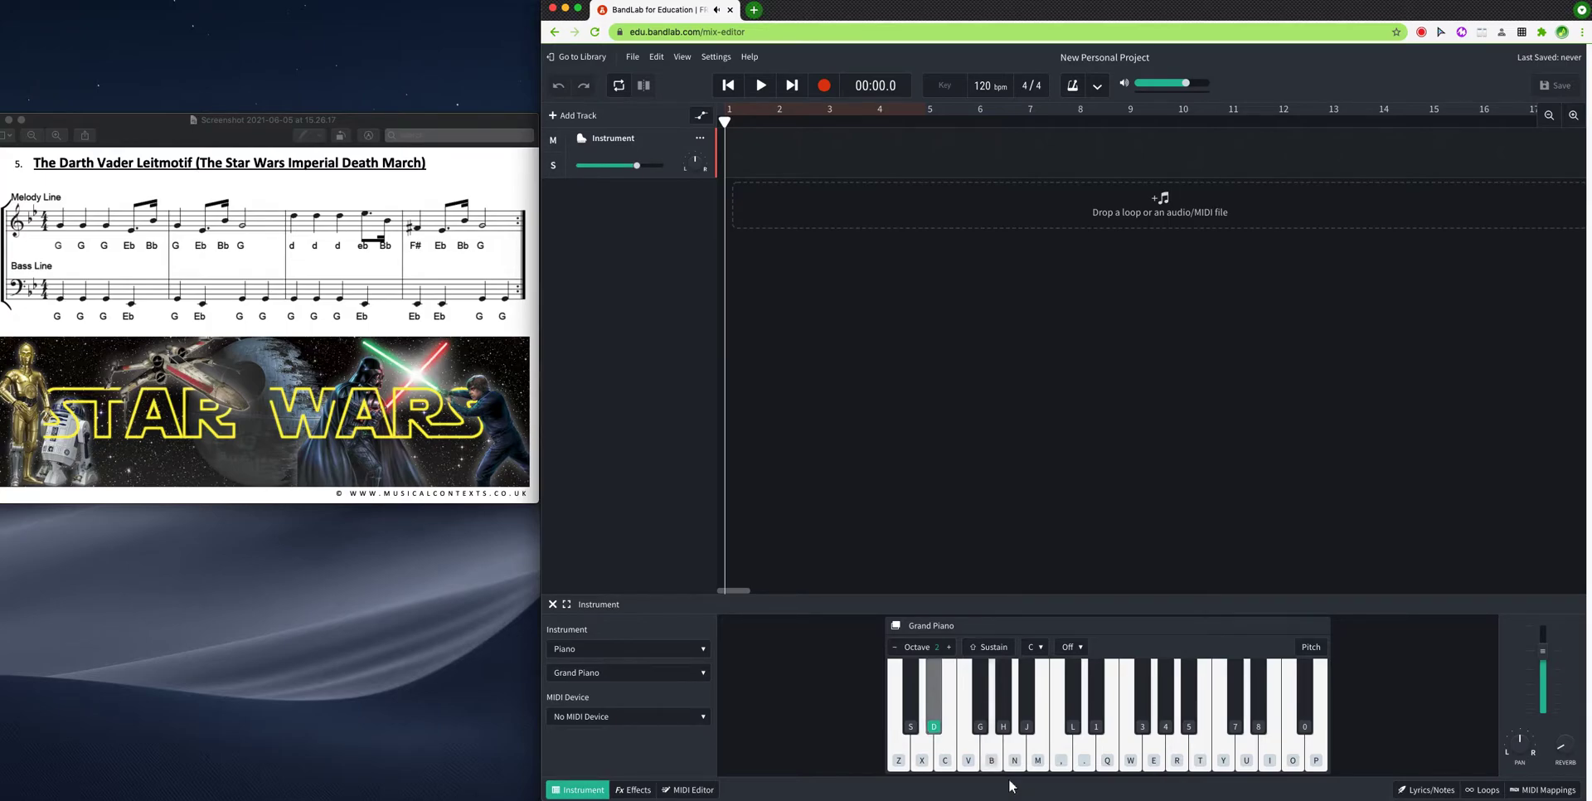
key("j")
key("b")
key("d")
key("j")
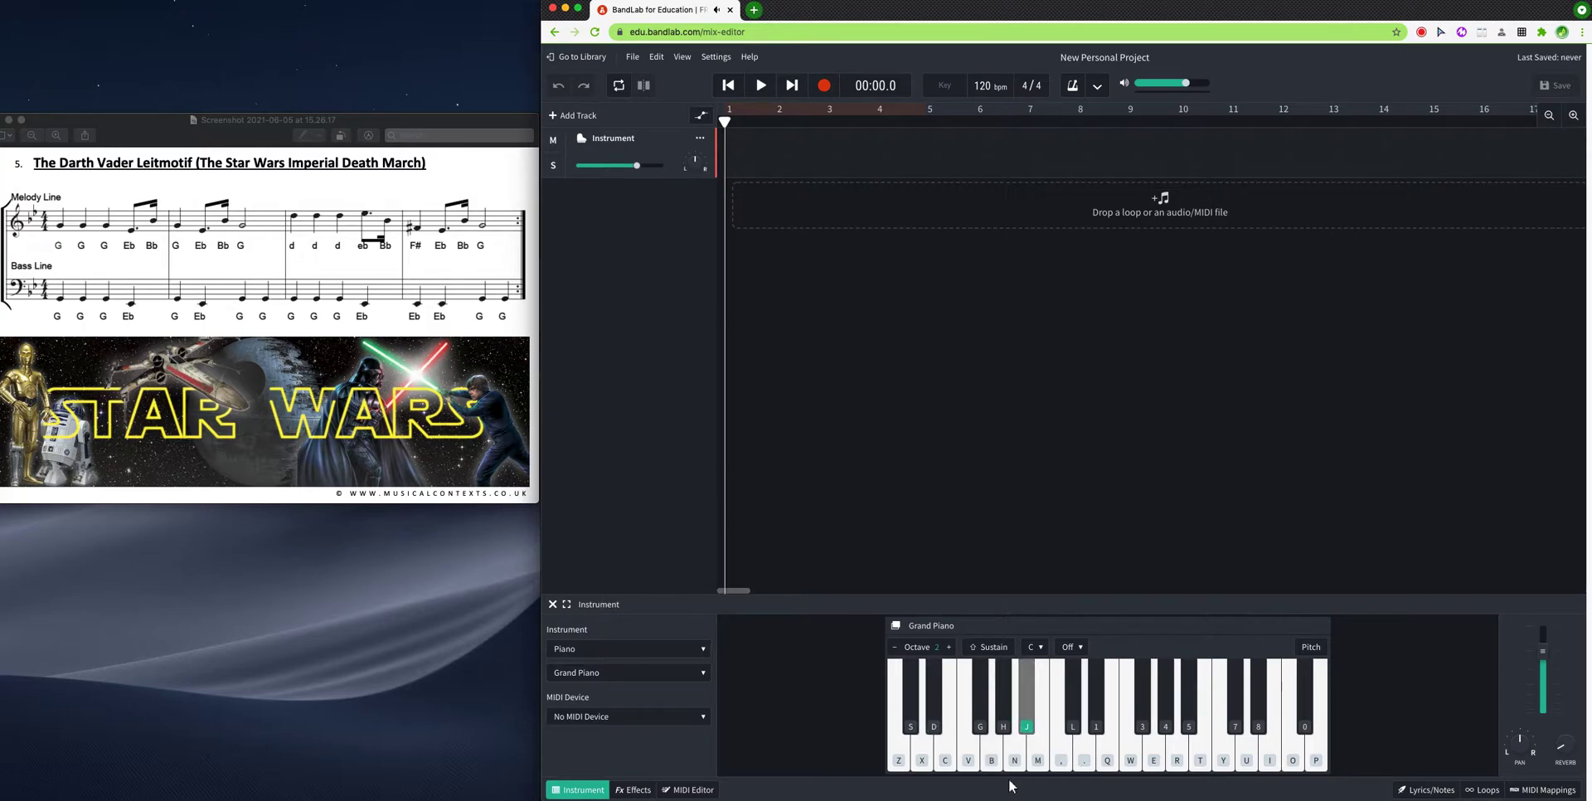
key("b")
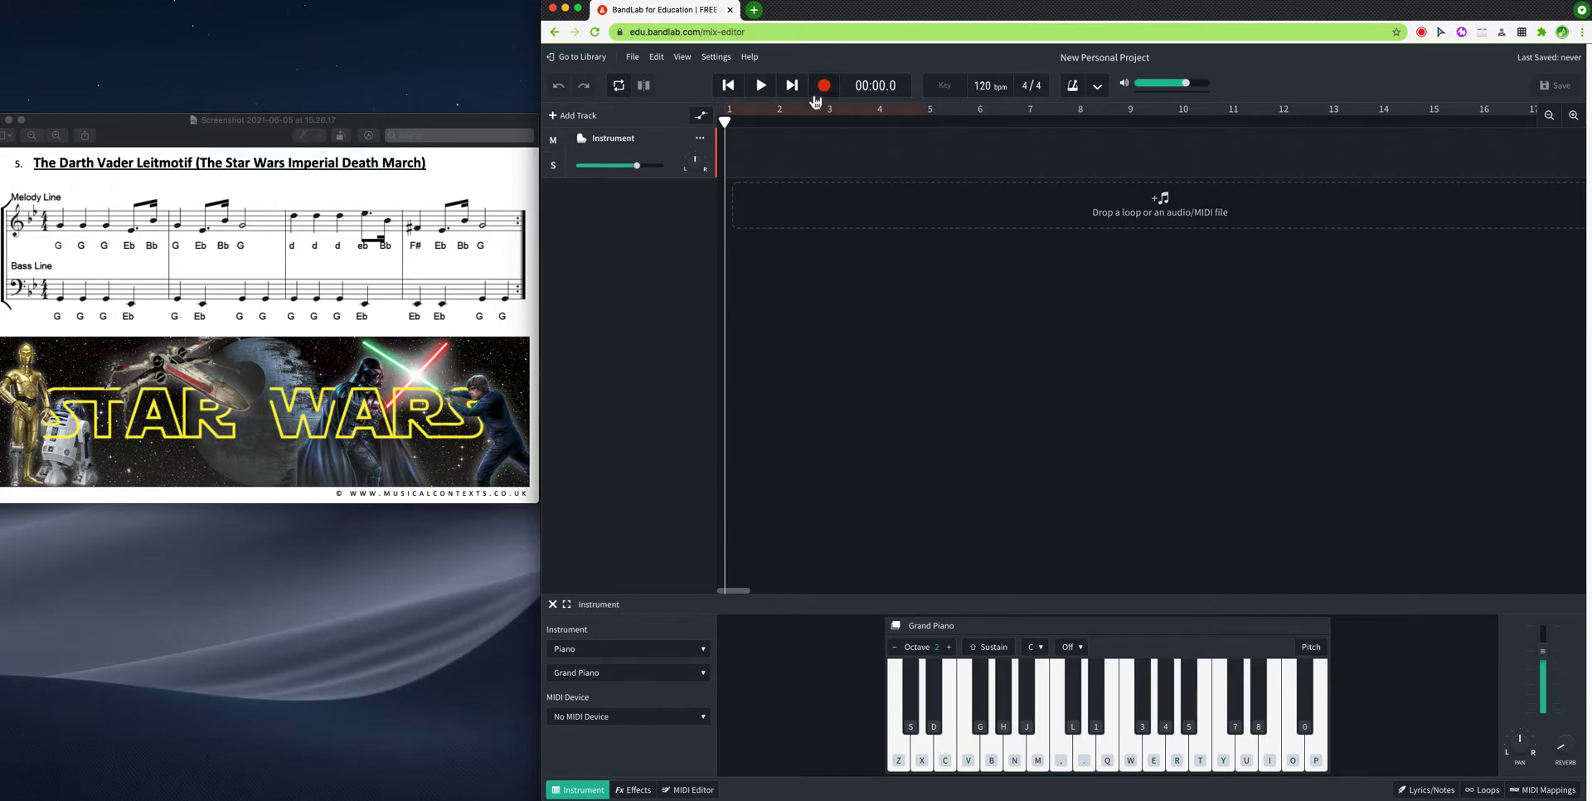
Turn the metronome on, check its count-in settings, and start recording on the Instrument track.
left_click(1075, 90)
left_click(1098, 86)
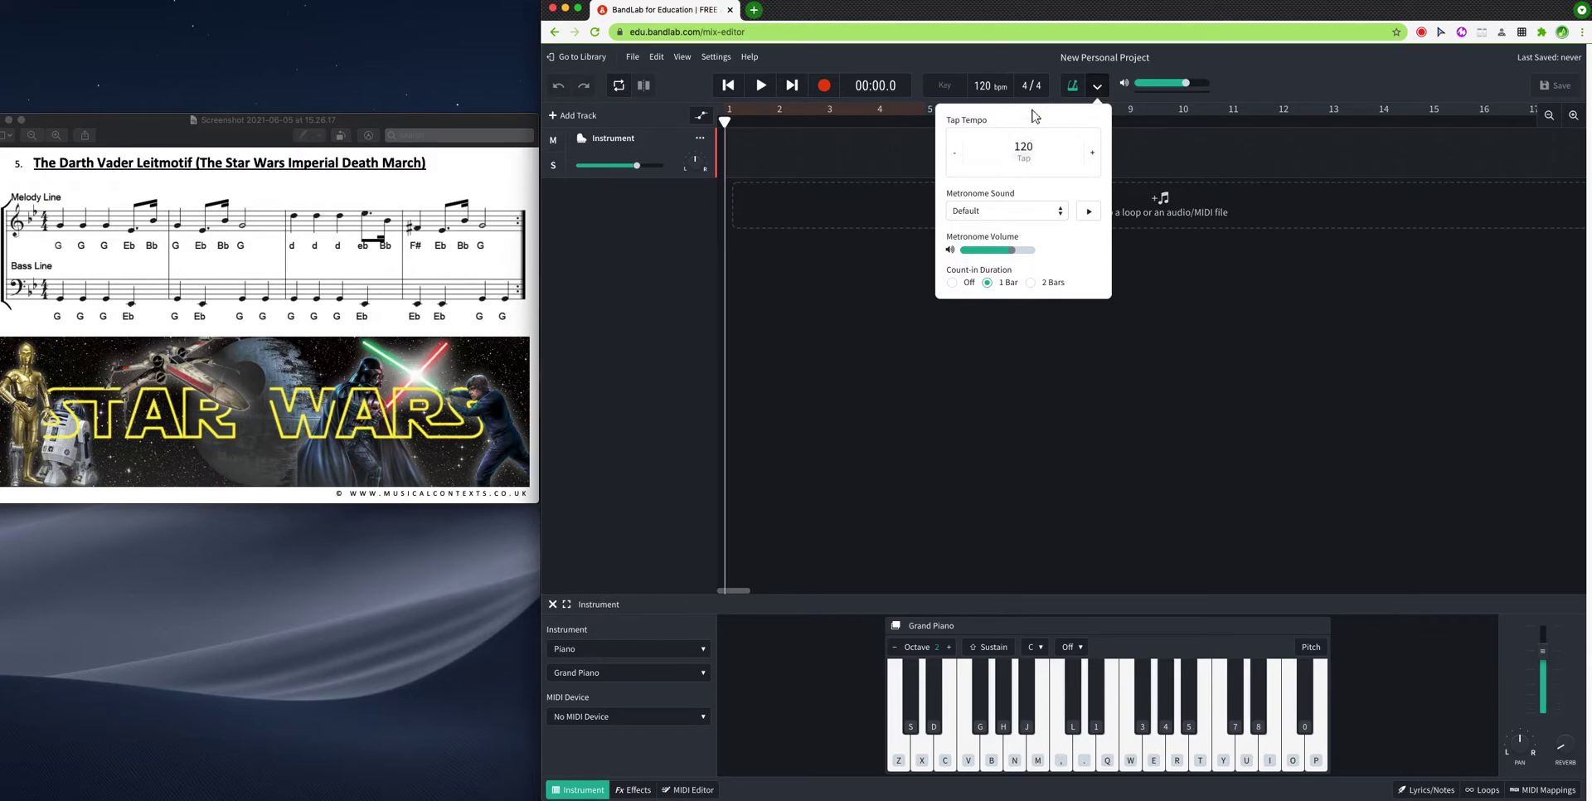
left_click(960, 57)
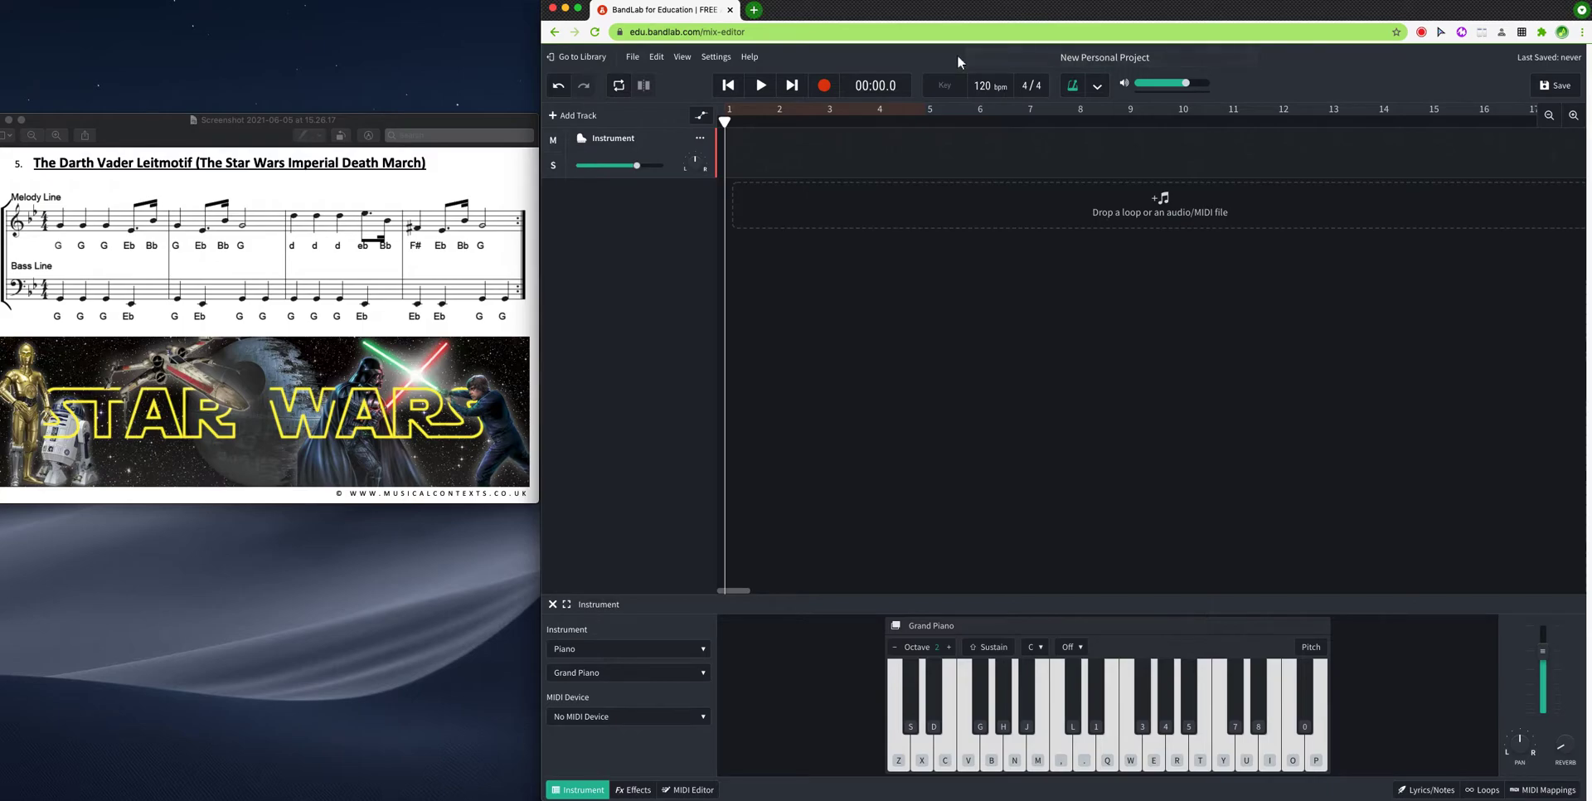
left_click(823, 85)
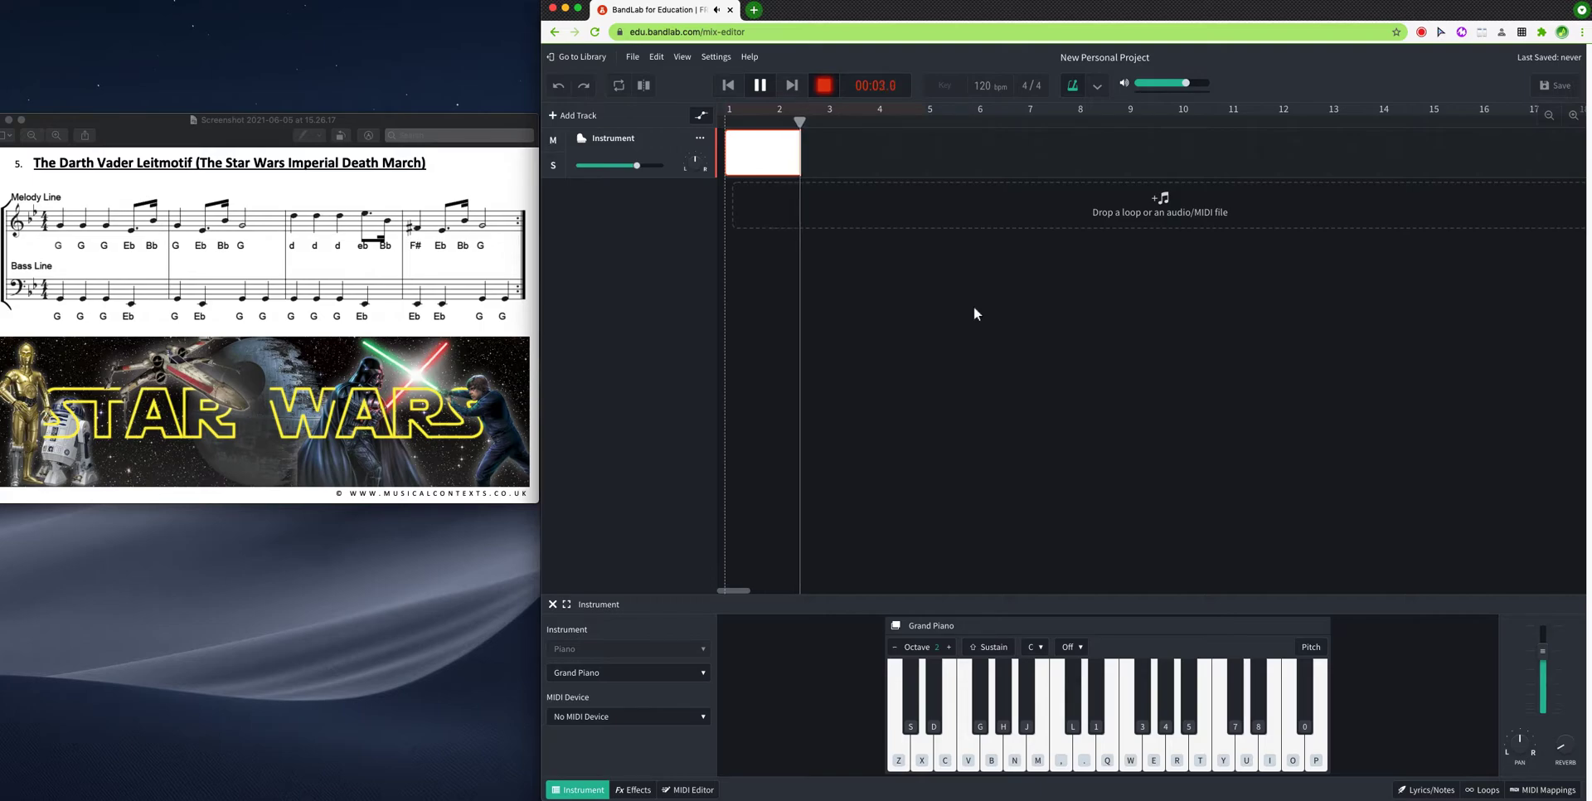
left_click(817, 85)
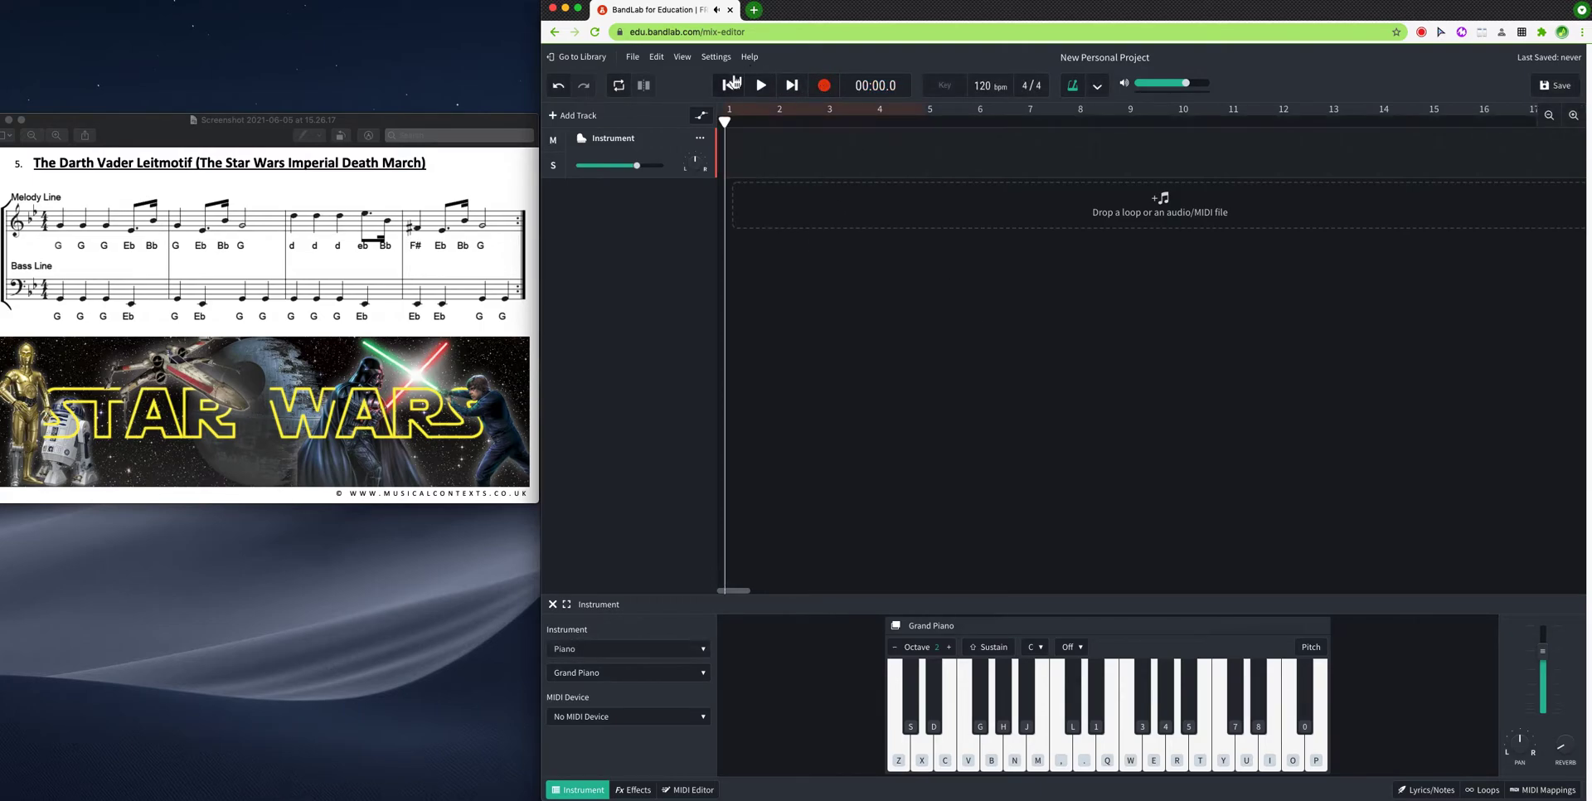
left_click(824, 86)
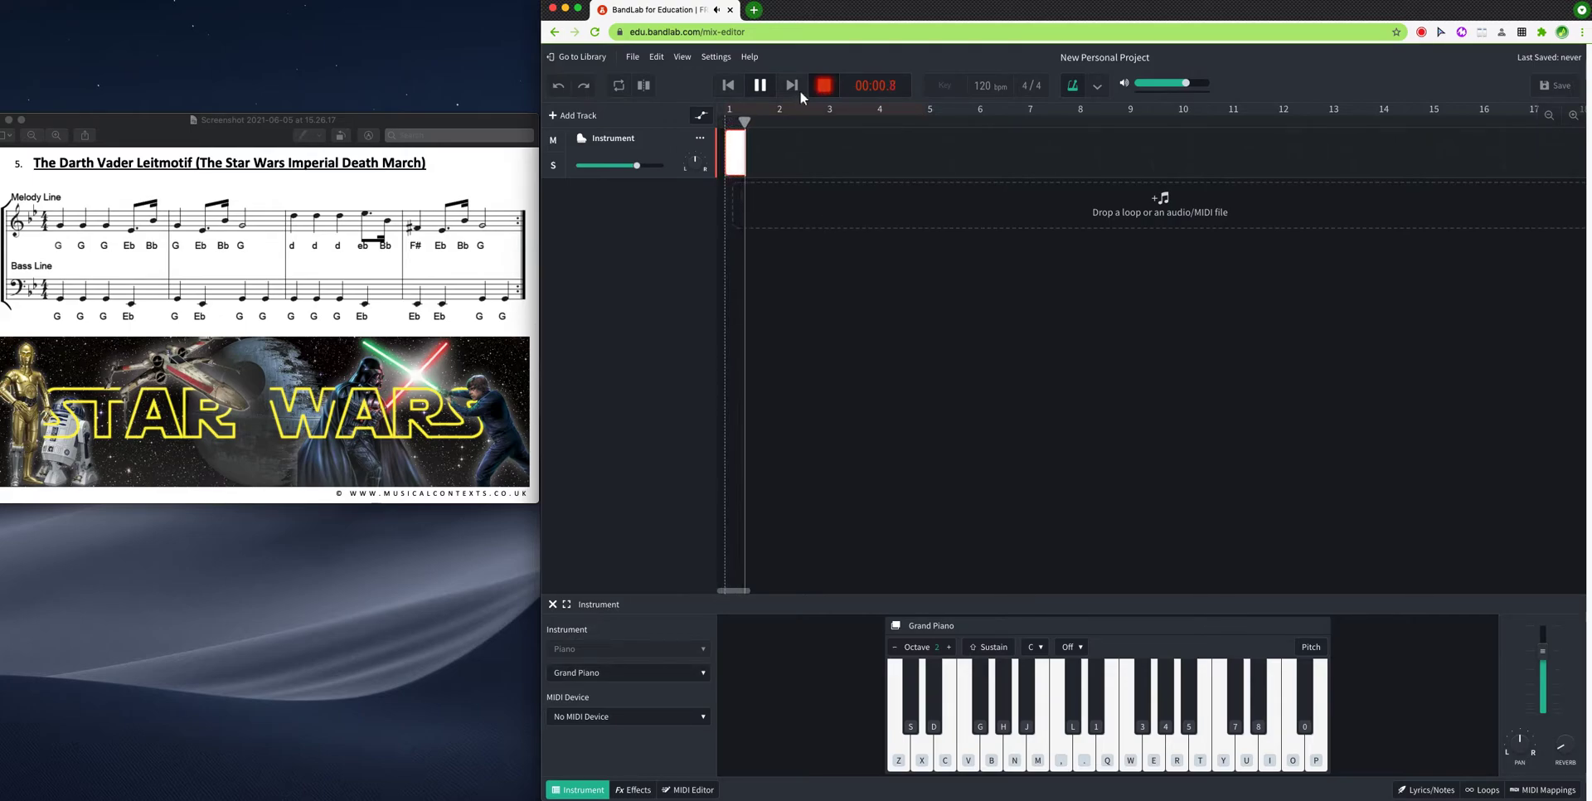
left_click(821, 86)
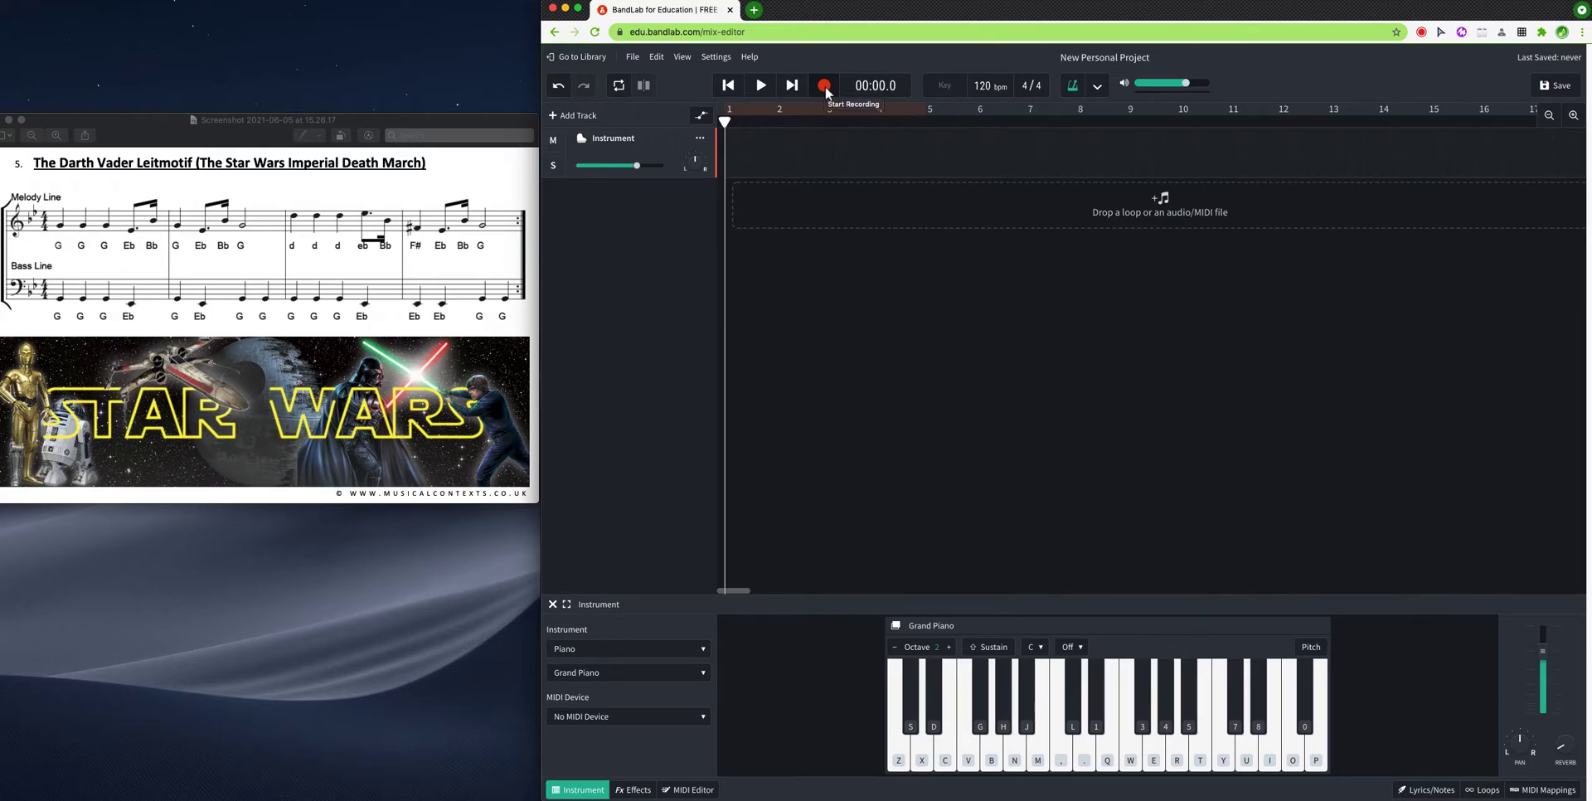
key("b")
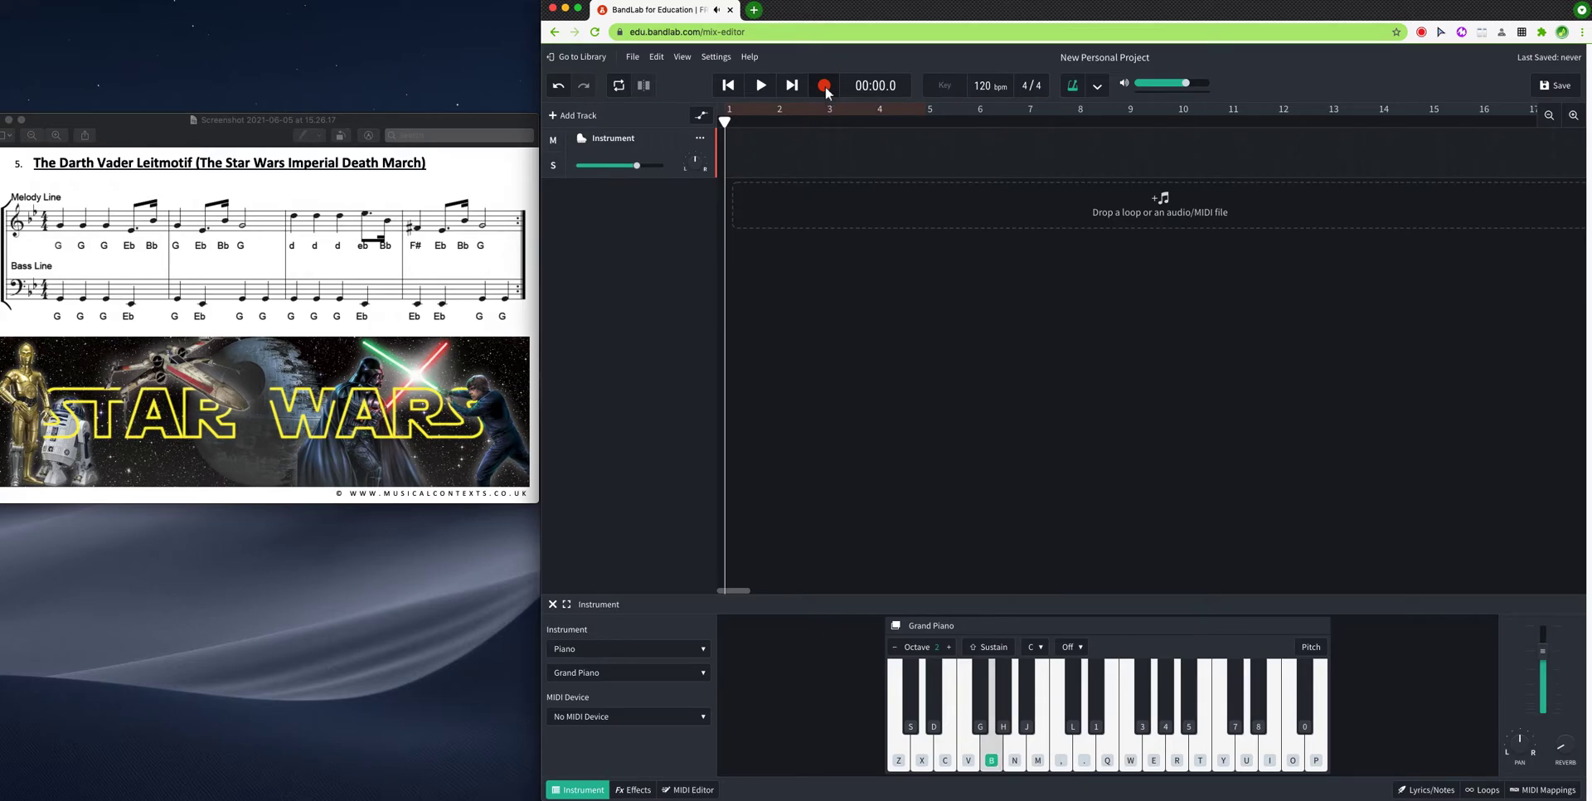
key("d")
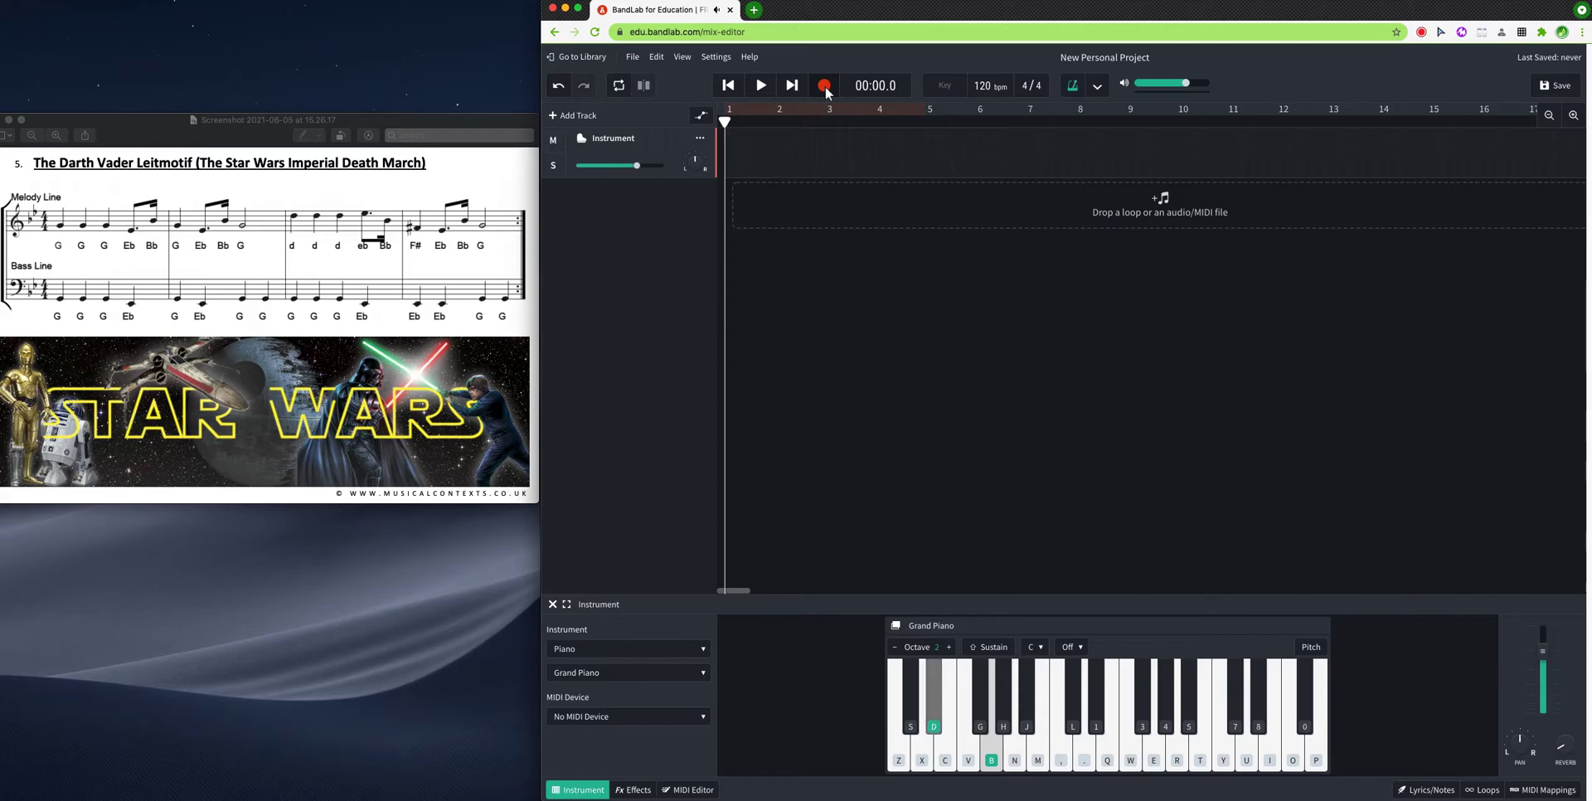
key("j")
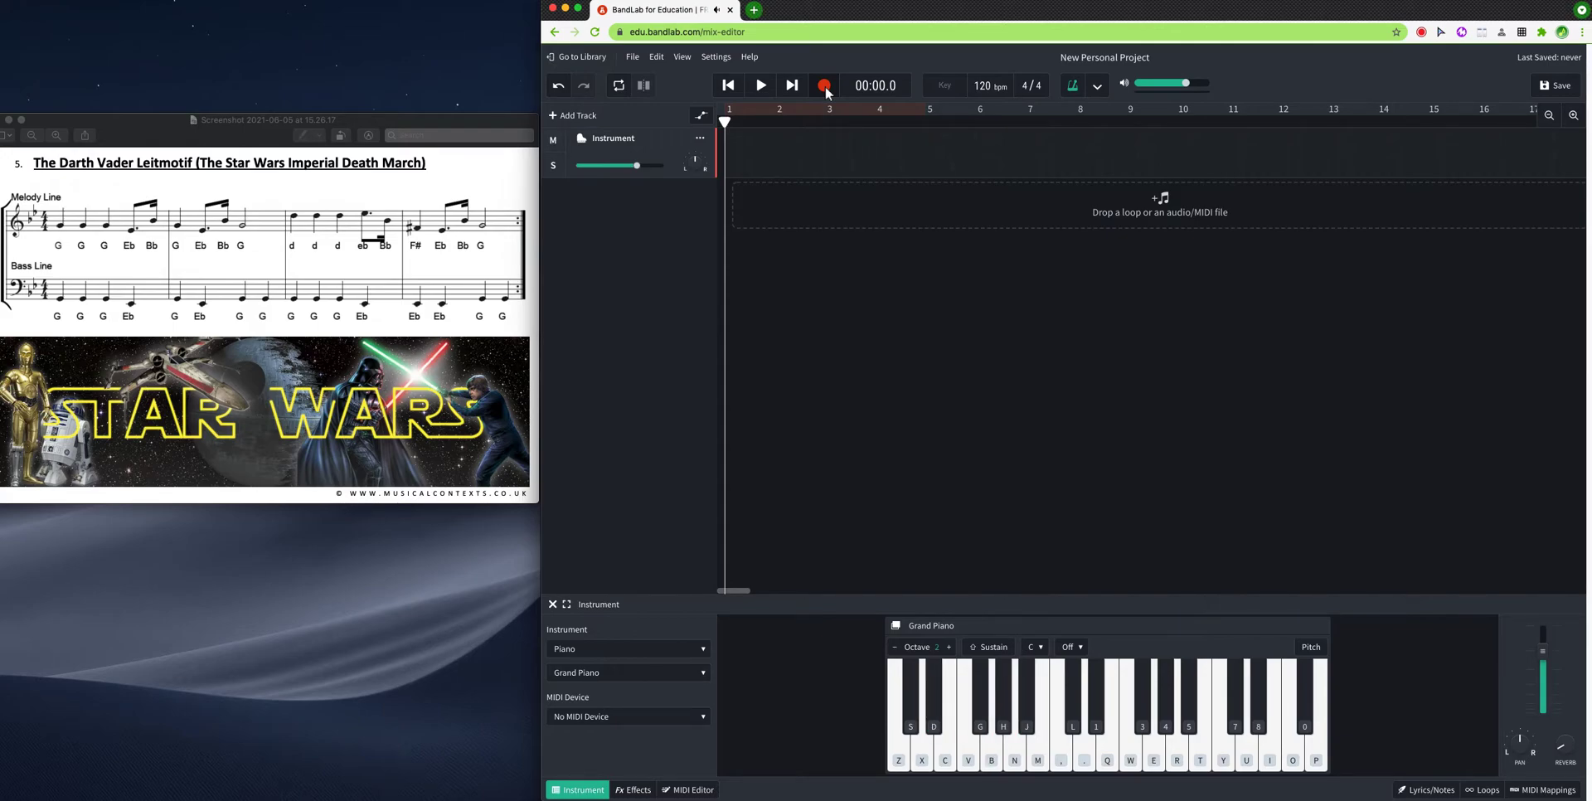
left_click(824, 86)
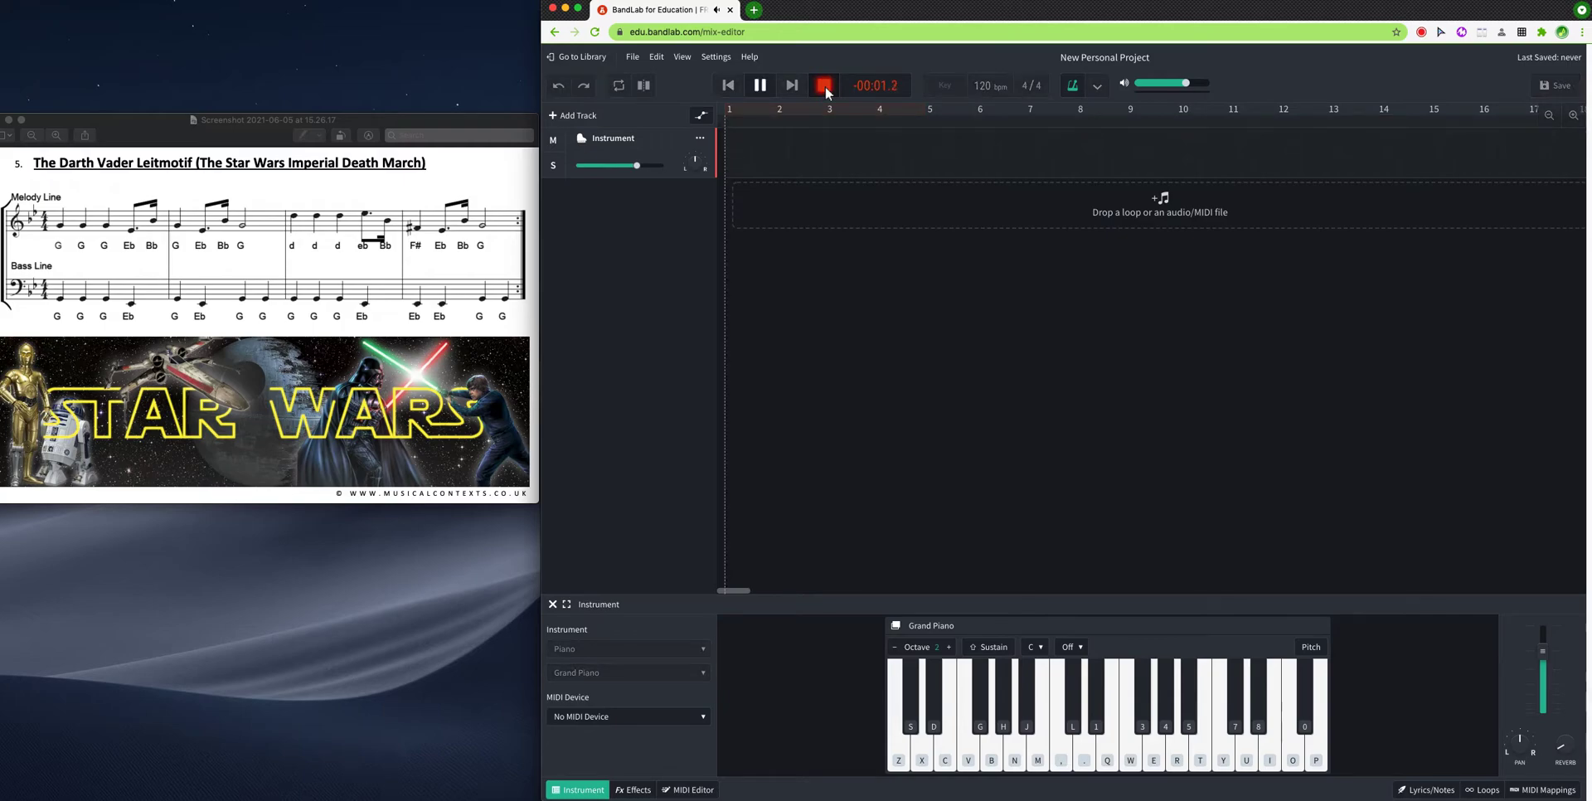
key("b")
key("b")
key("b")
key("j")
key("b")
key("j")
key("b")
left_click(825, 86)
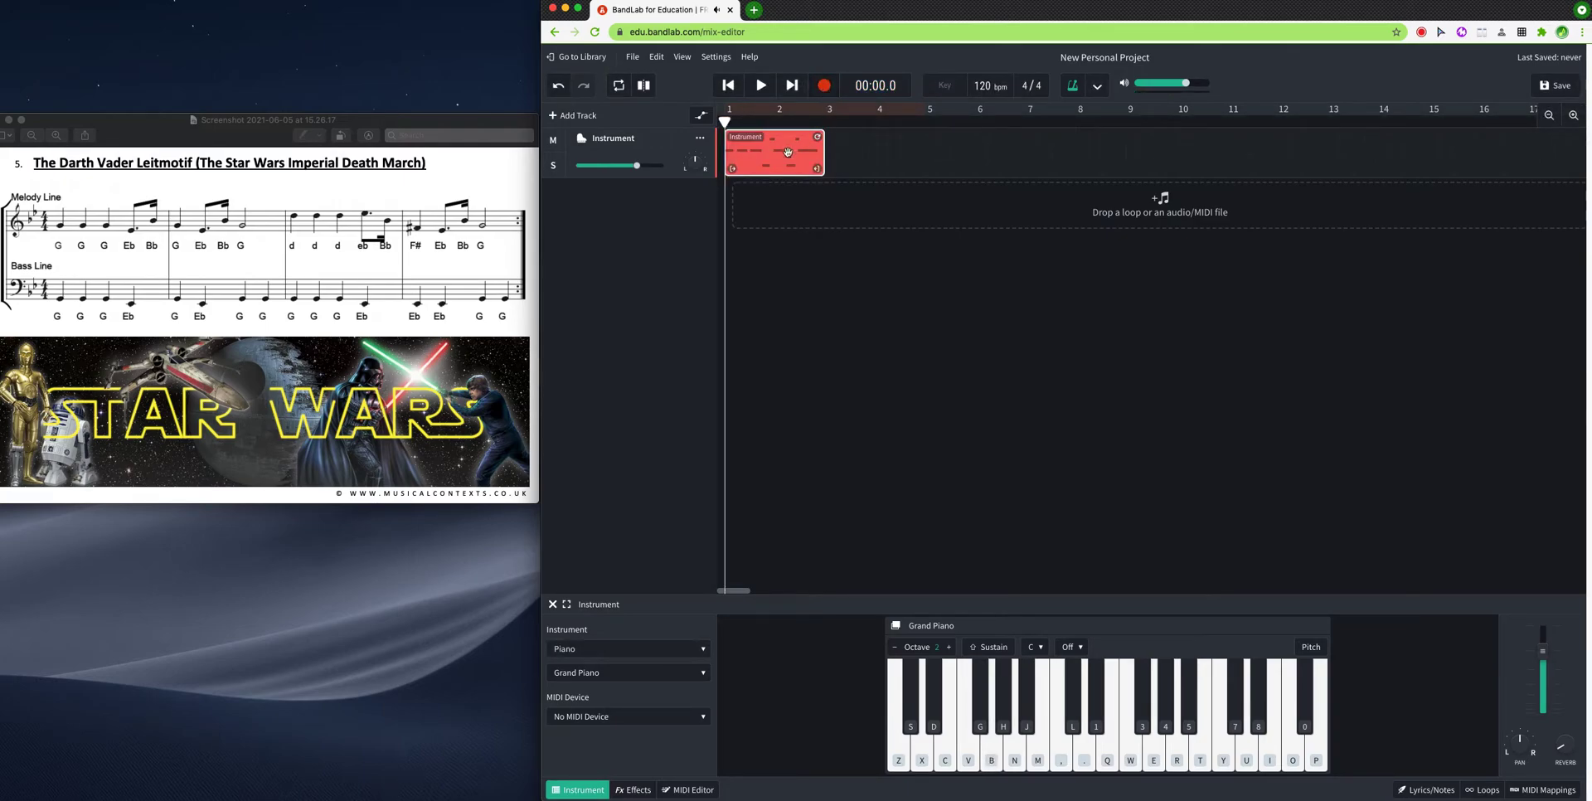
key("Delete")
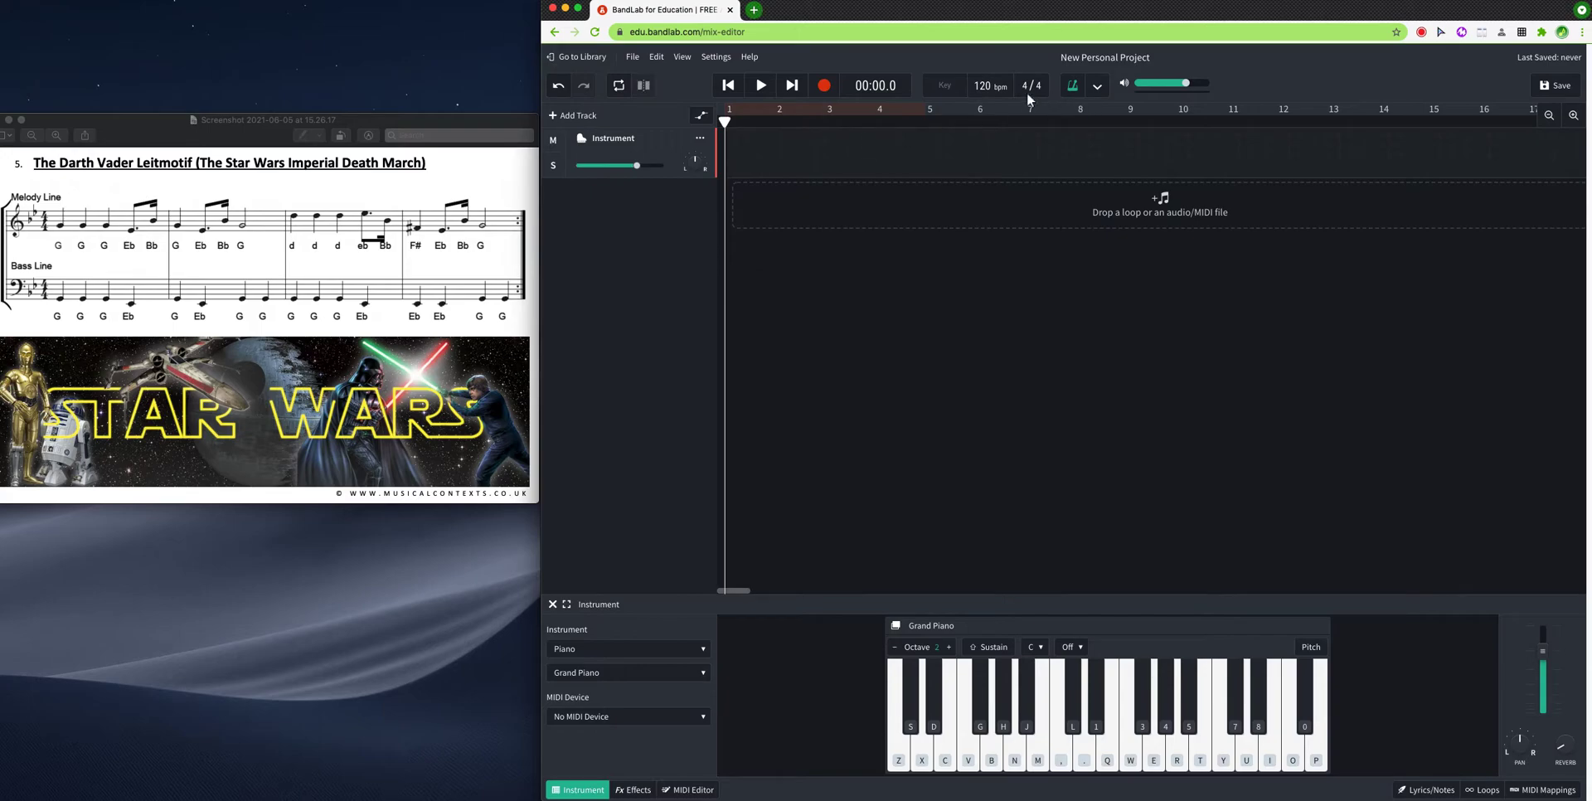
left_click(981, 86)
type("100")
left_click(1036, 303)
left_click(825, 85)
key("b")
key("b")
key("b")
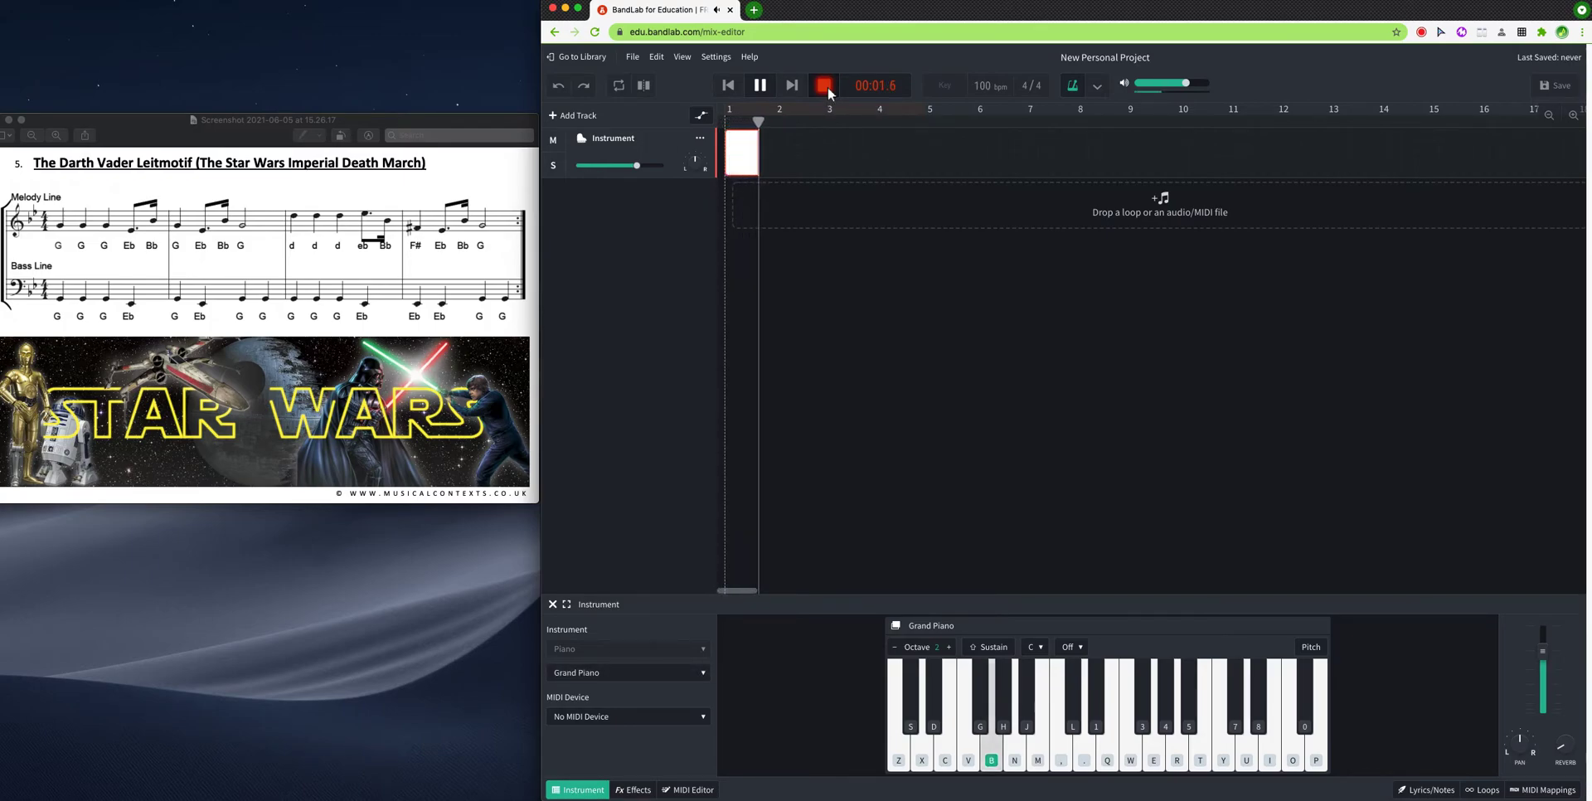
key("d")
key("j")
key("b")
key("d")
key("j")
key("b")
left_click(826, 86)
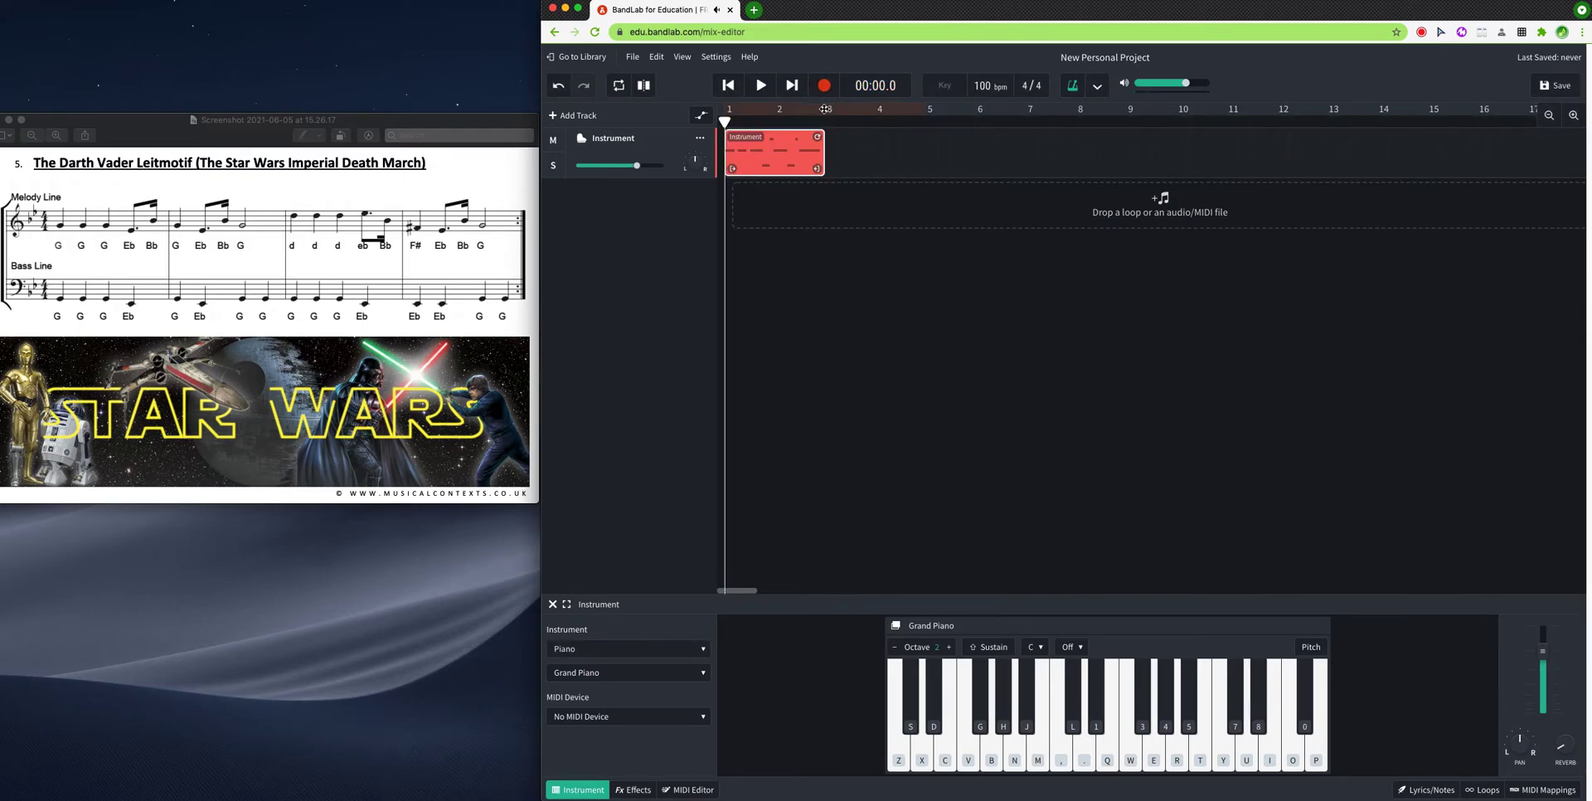
Place the playhead at bar 3, deselect the first region, and try F, Eb and G notes.
left_click_drag(744, 124, 825, 124)
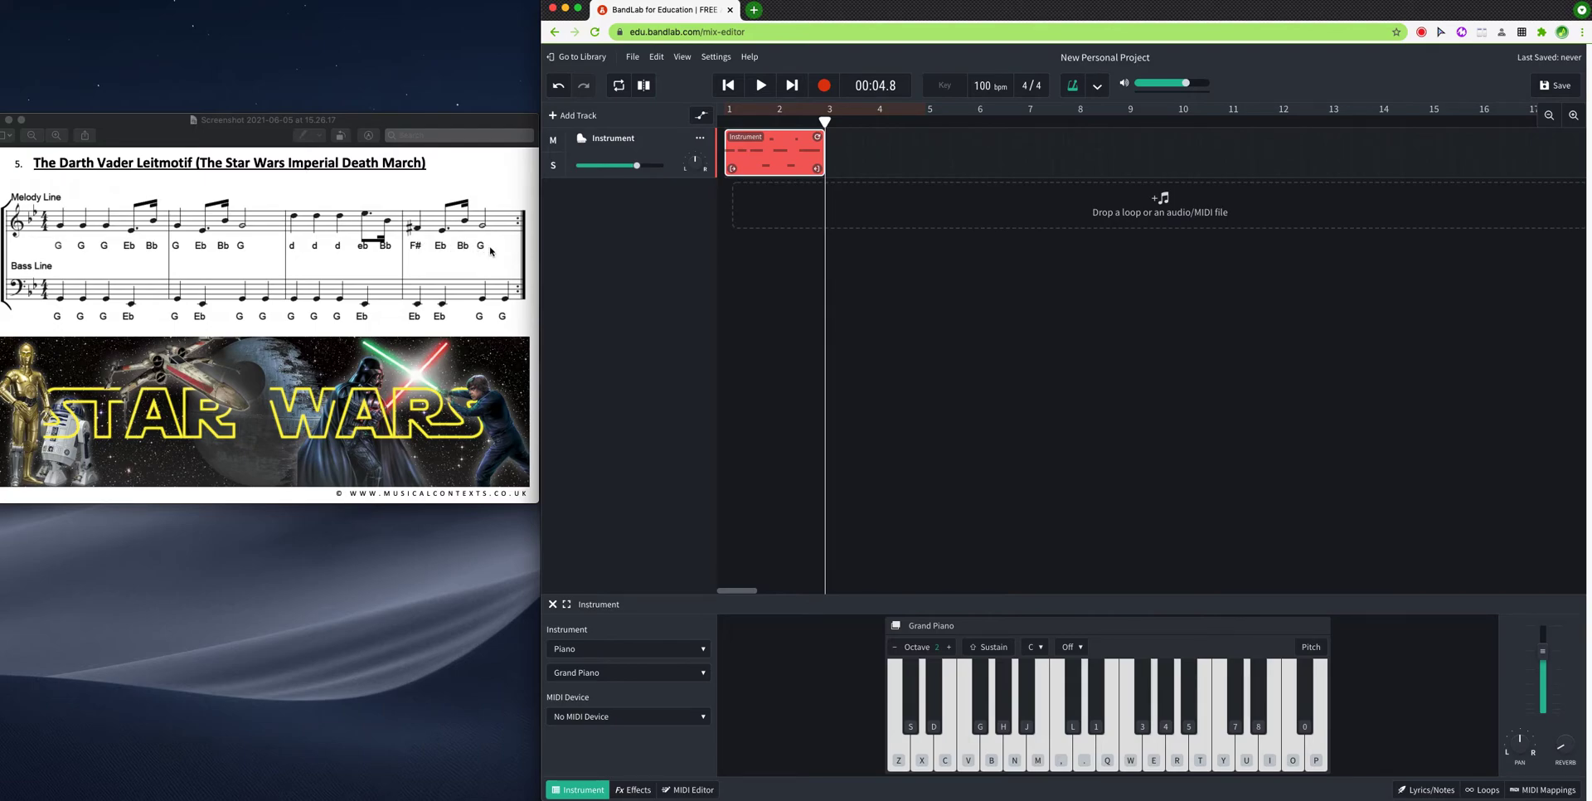
left_click(874, 408)
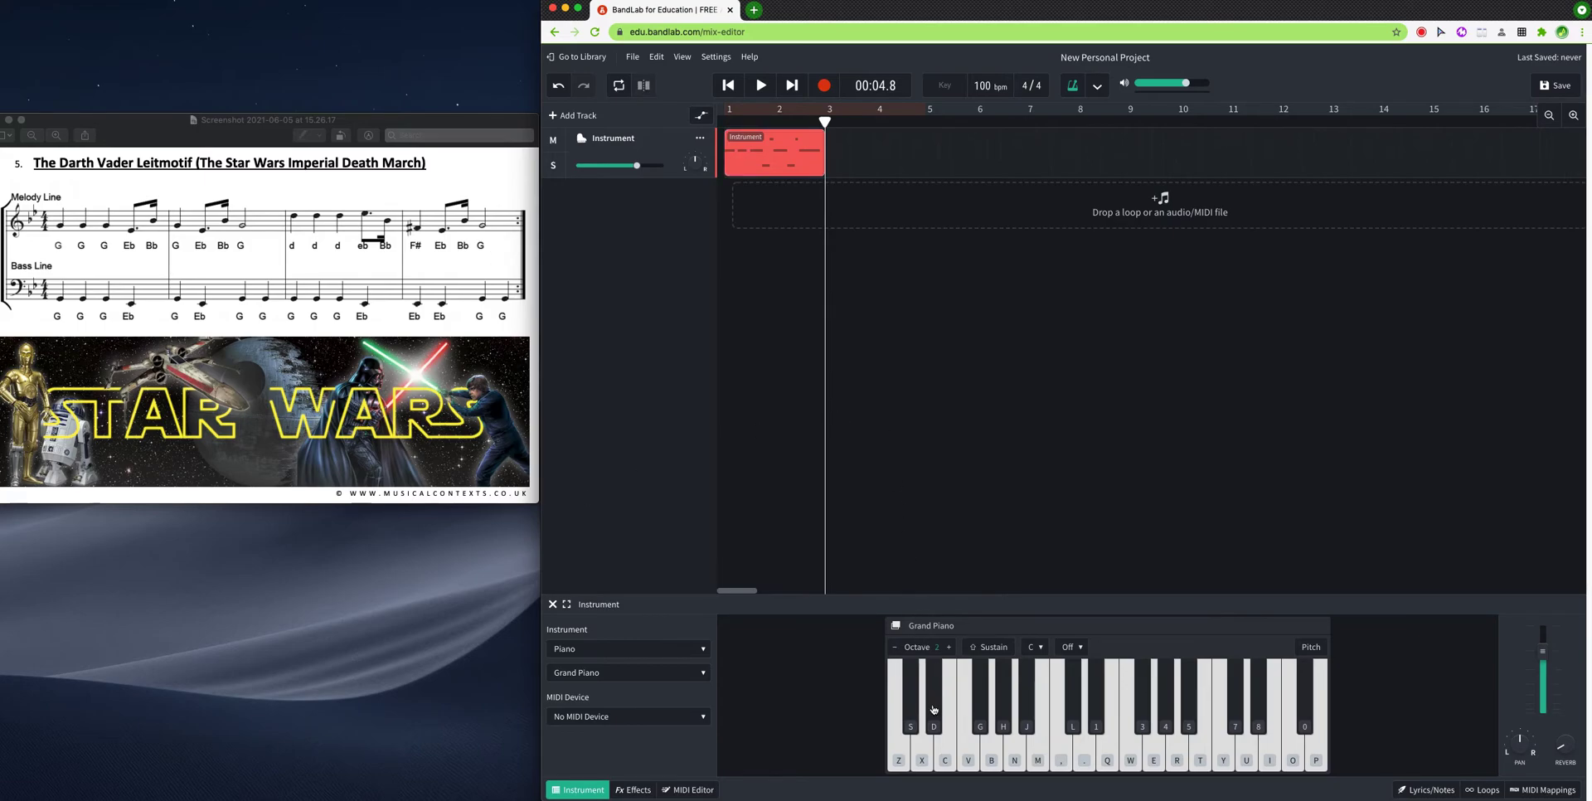
left_click(962, 756)
key("d")
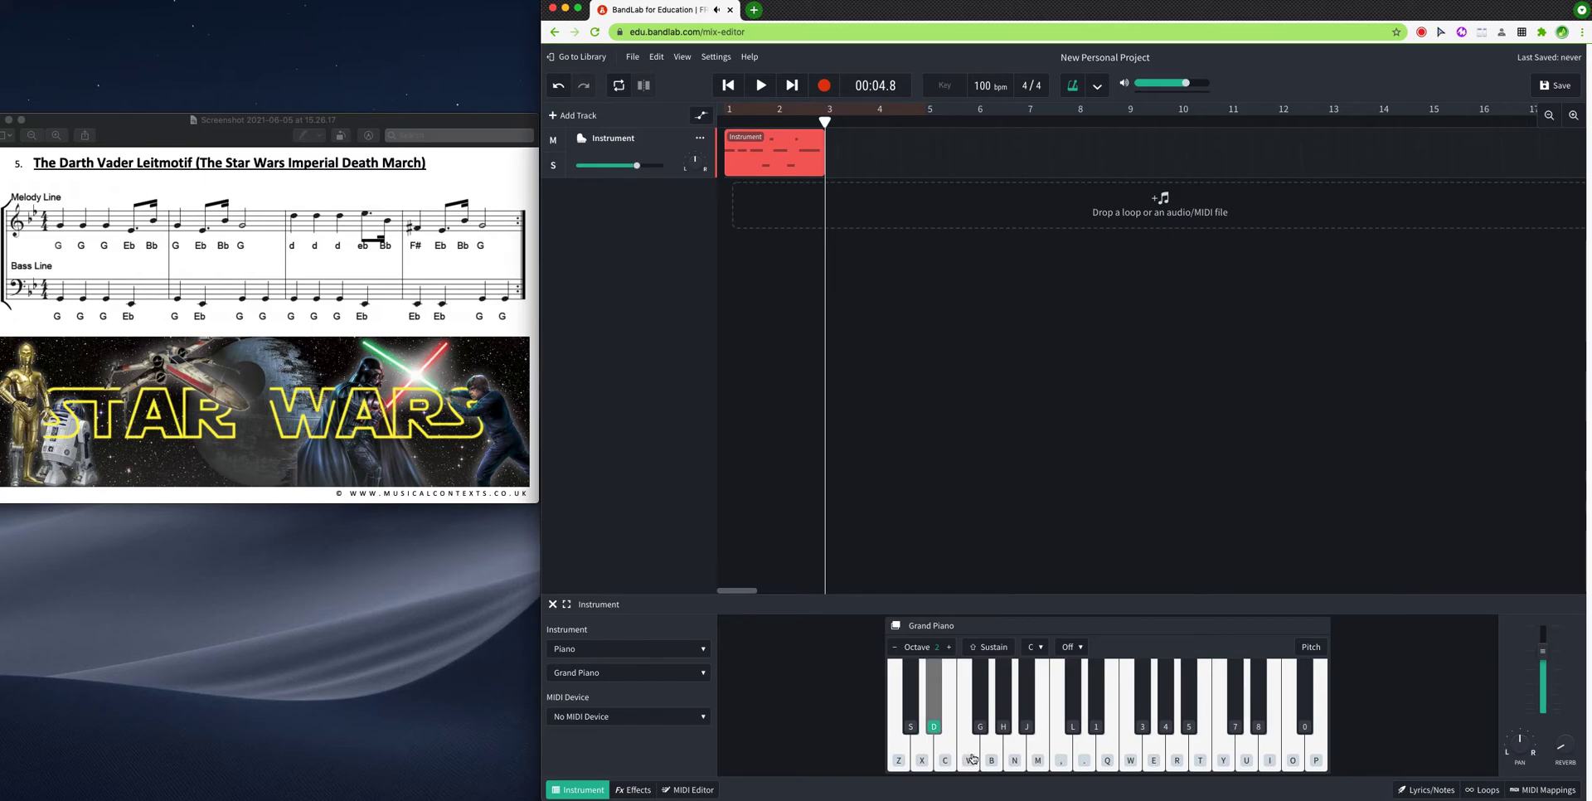
key("b")
Rehearse the phrase's Bb, high D, F# and closing G notes.
key("j")
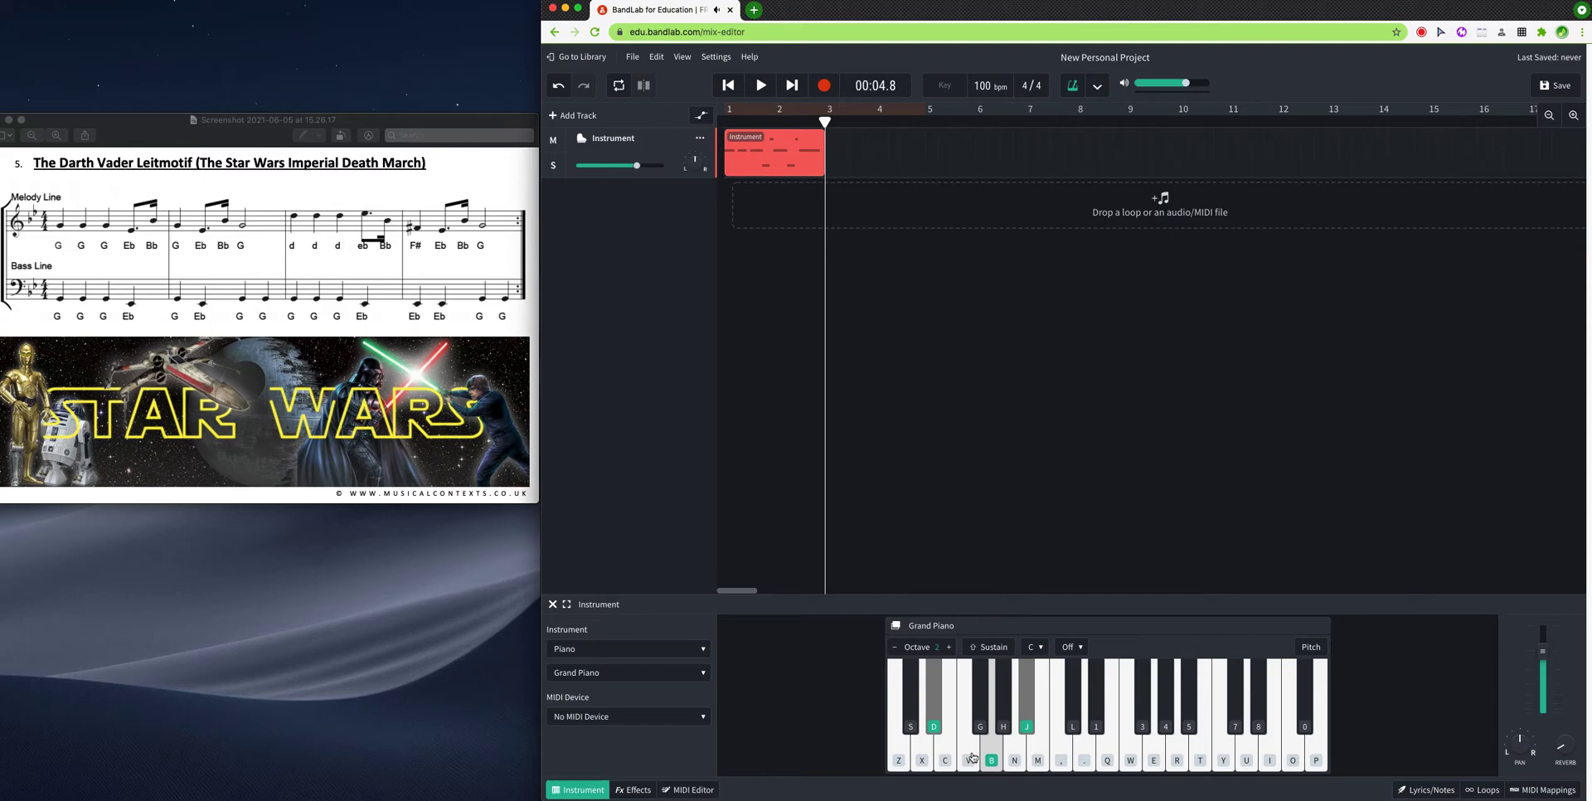
key("period")
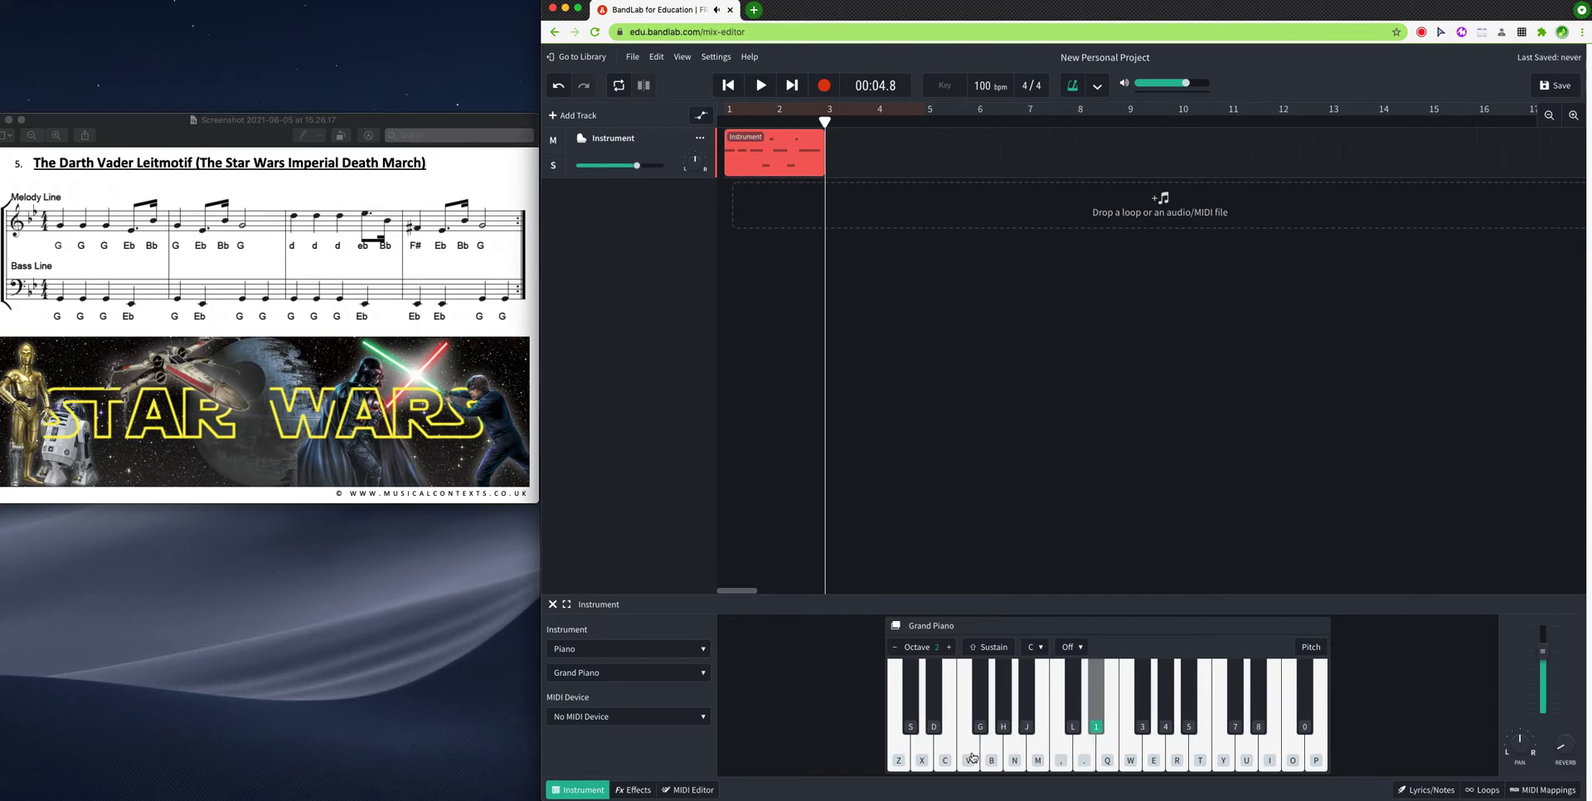
key("j")
key("g")
key("d")
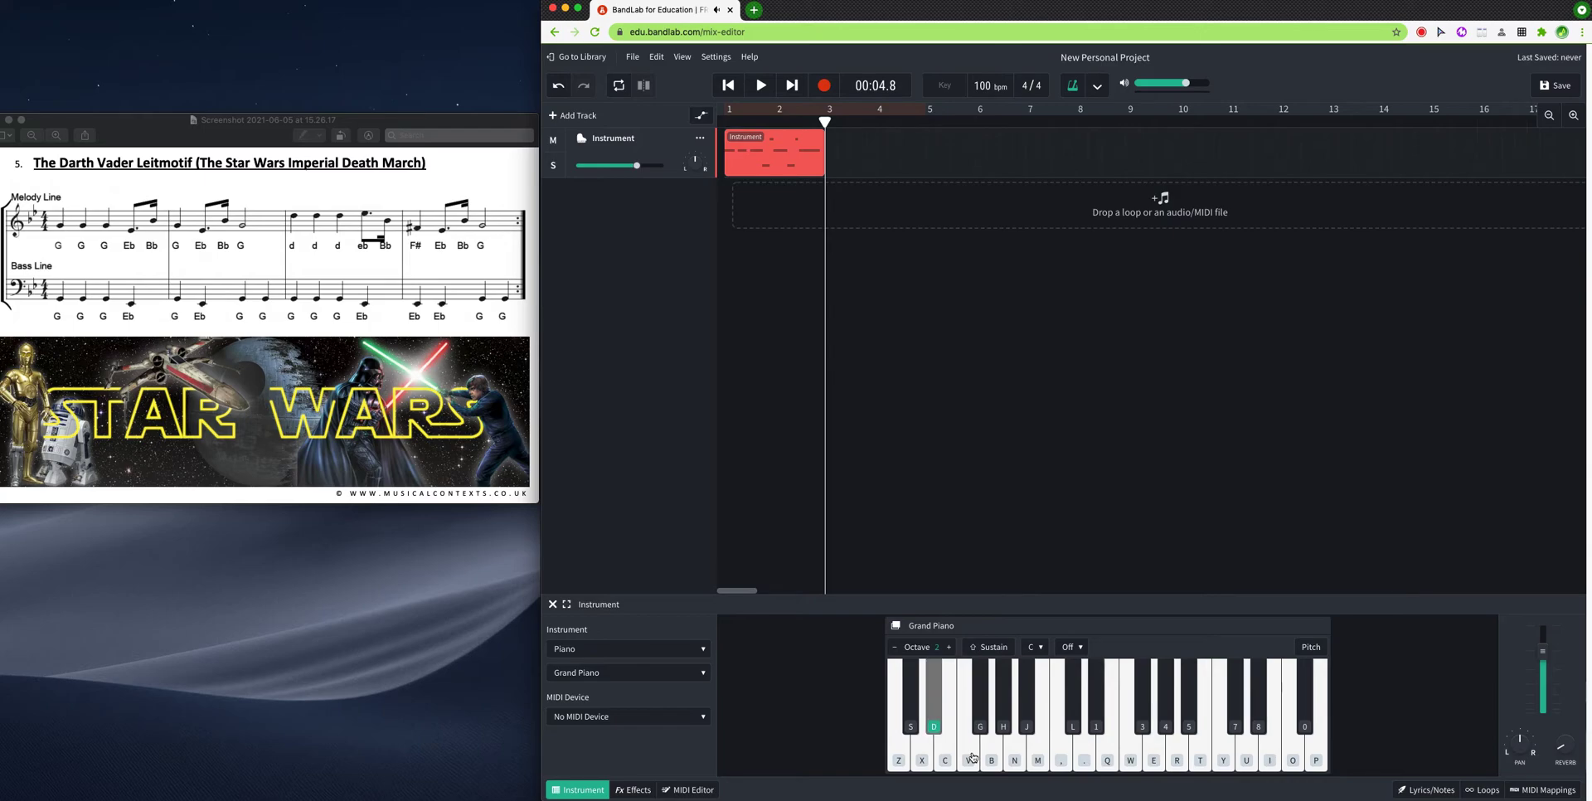
key("j")
key("b")
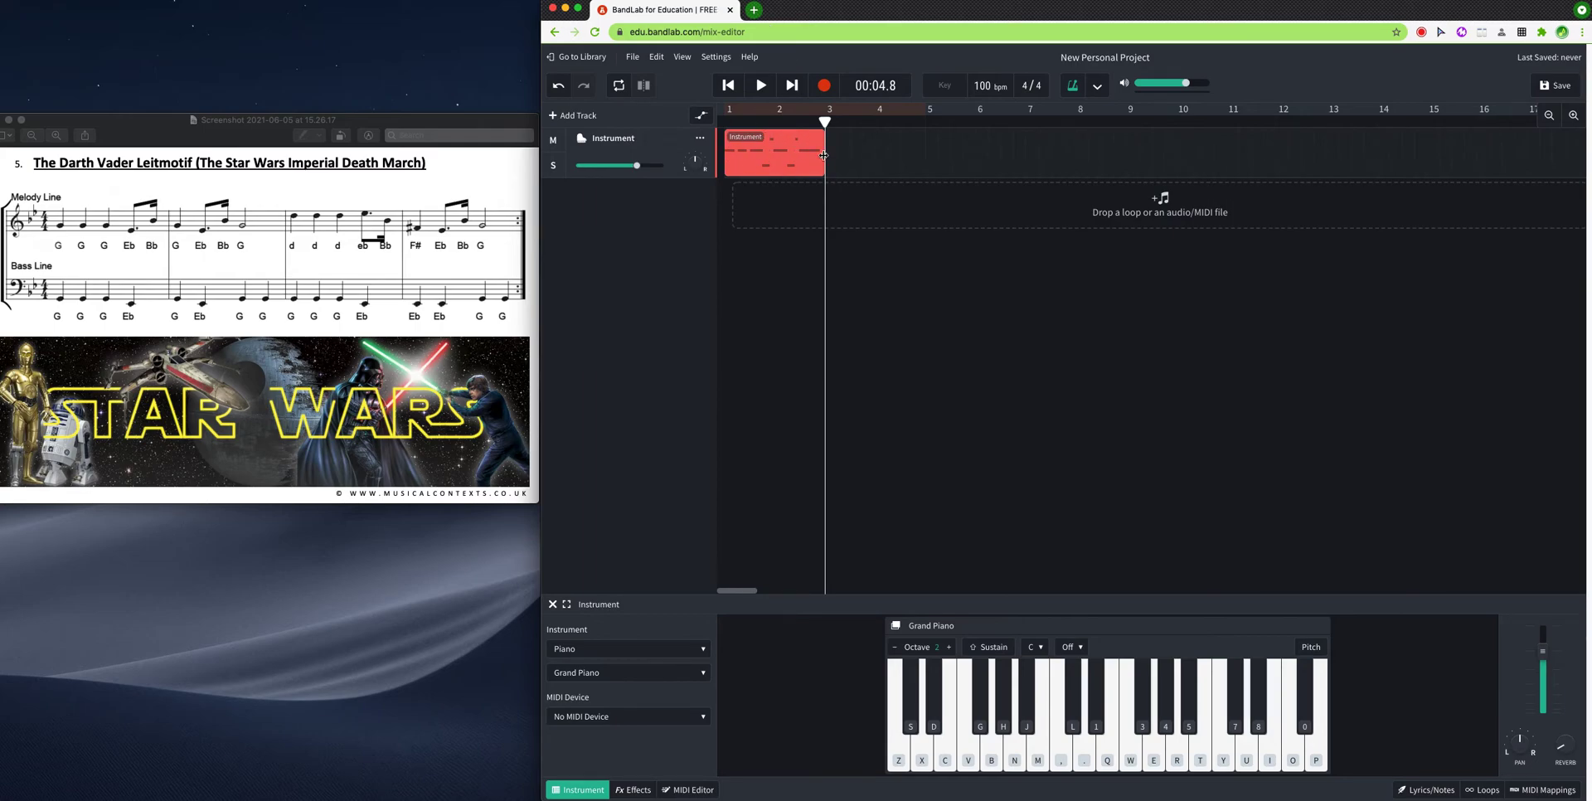
mouse_move(826, 122)
left_mouse_down()
mouse_move(839, 122)
mouse_move(826, 122)
left_mouse_up()
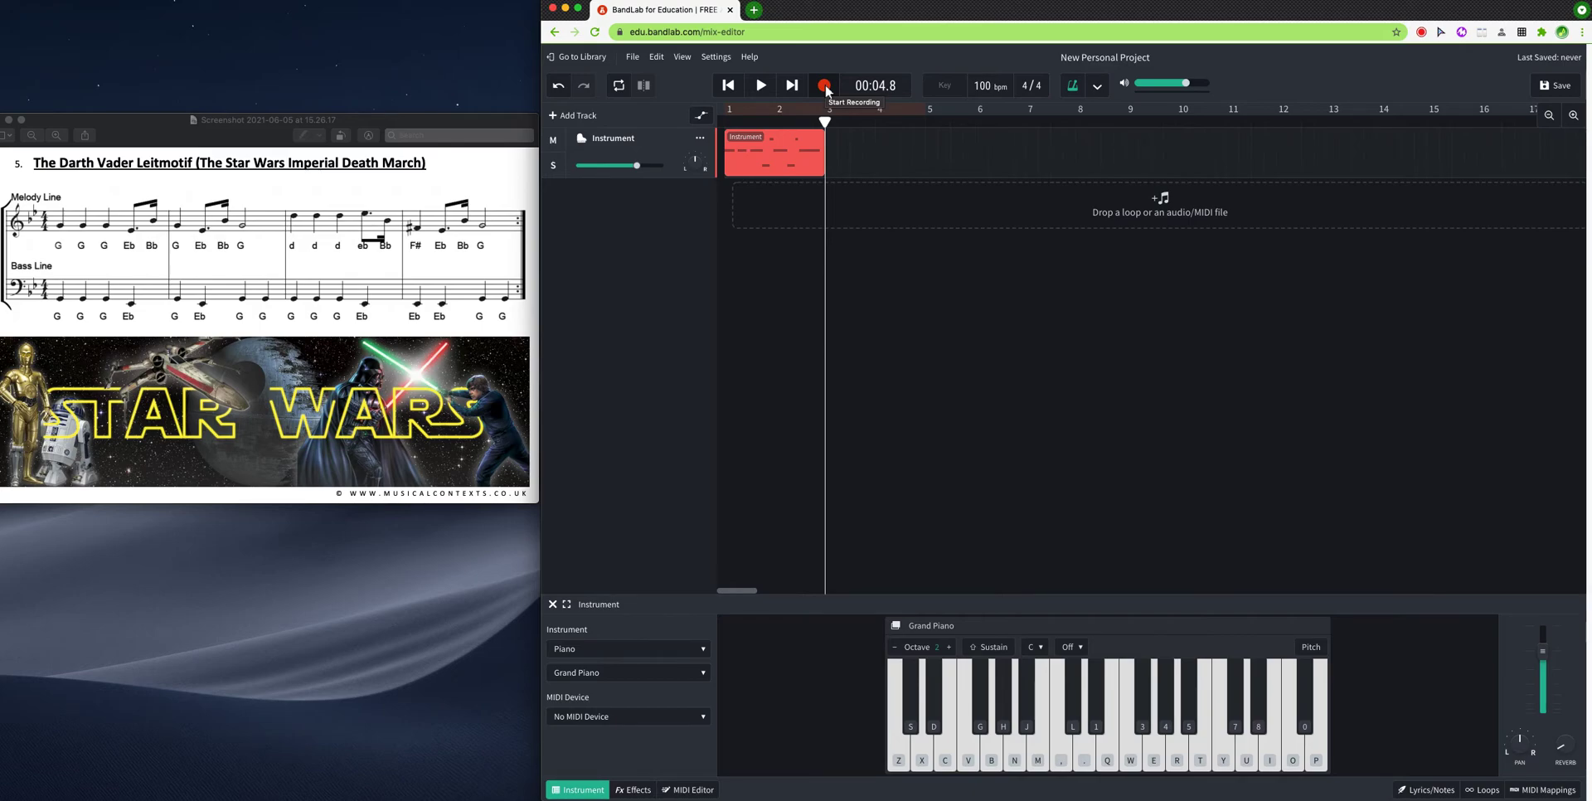
Start recording from bar 3, then stop the false start.
left_click(824, 85)
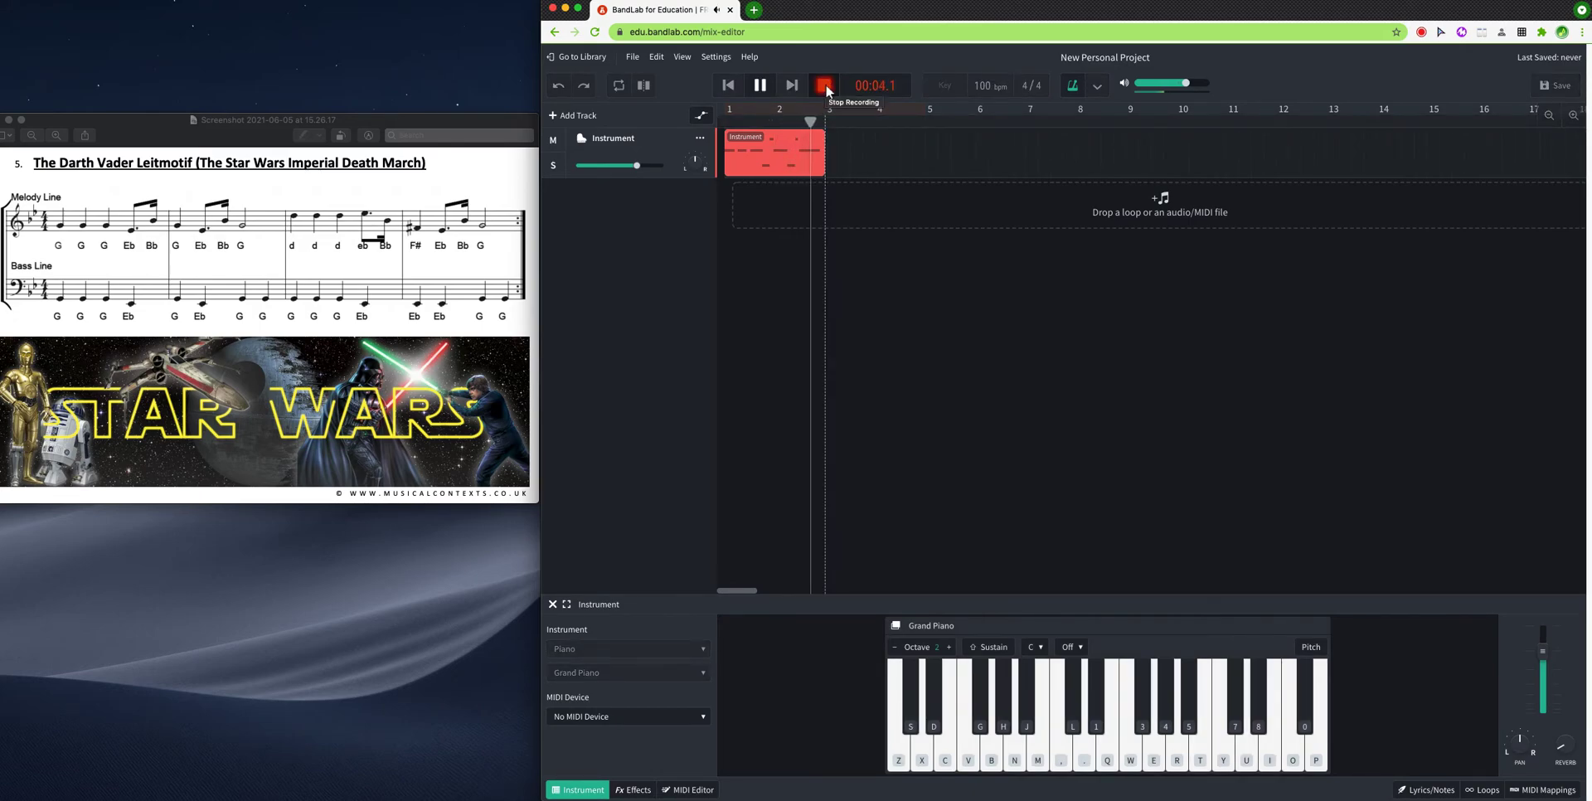
key("q")
left_click(824, 85)
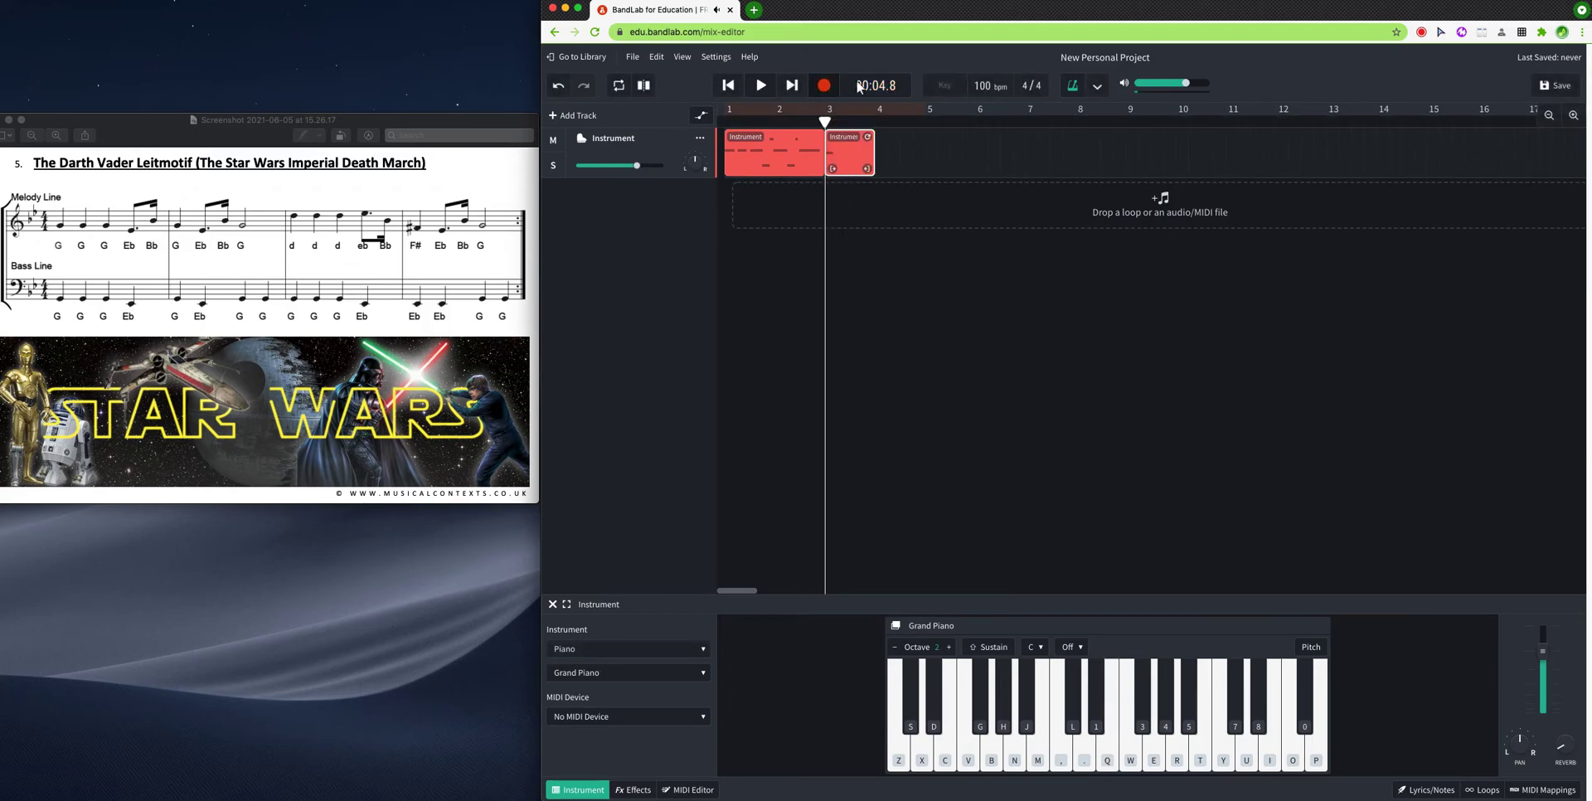
Record the second phrase: high D, then D, Eb, Bb, and closing Eb, Bb, G.
left_click(825, 86)
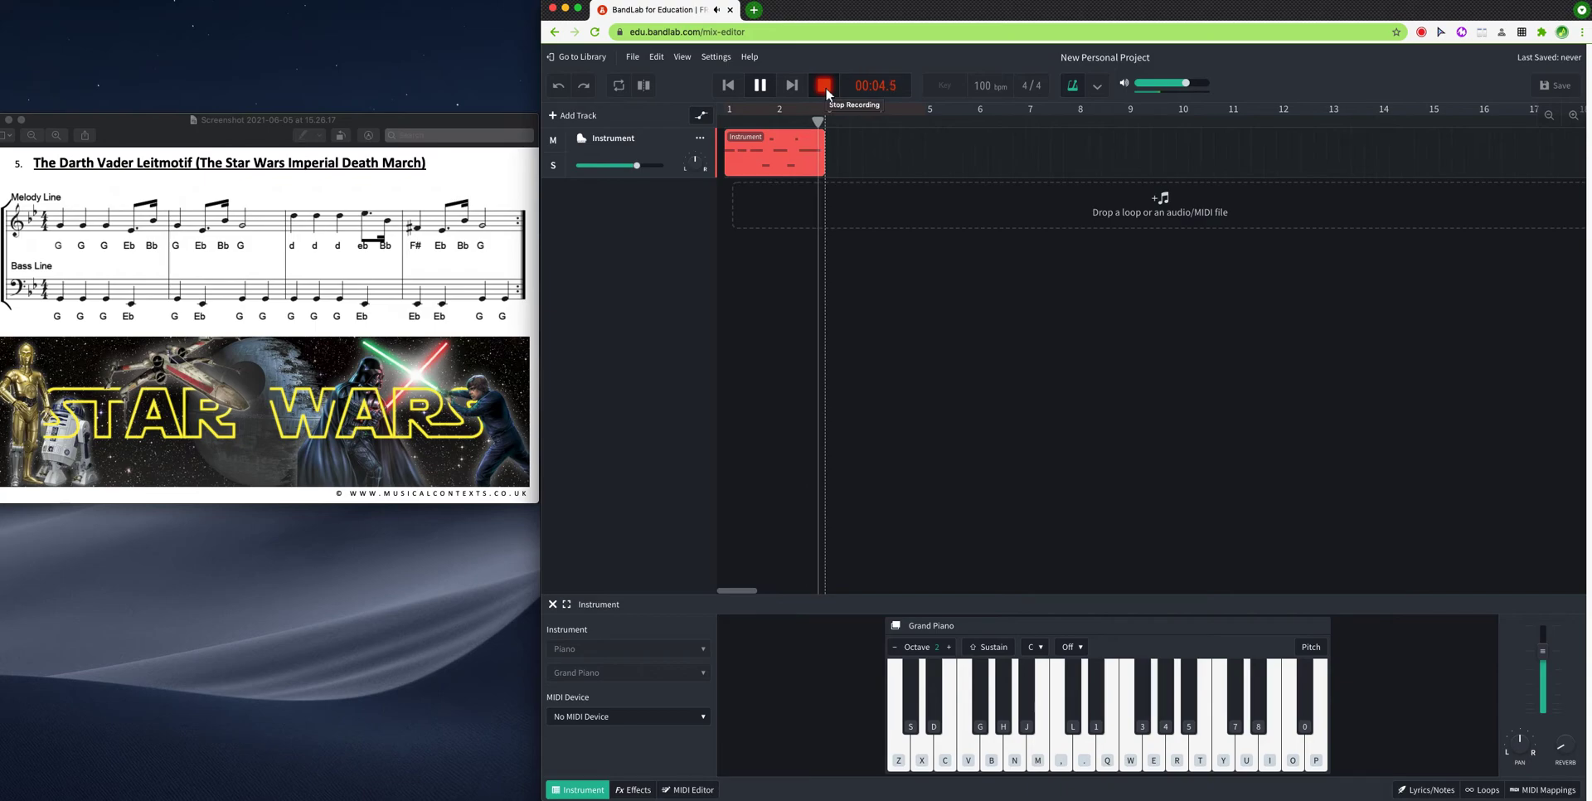
key("period")
key("period")
key("semicolon")
key("j")
key("d")
key("j")
key("g")
left_click(824, 87)
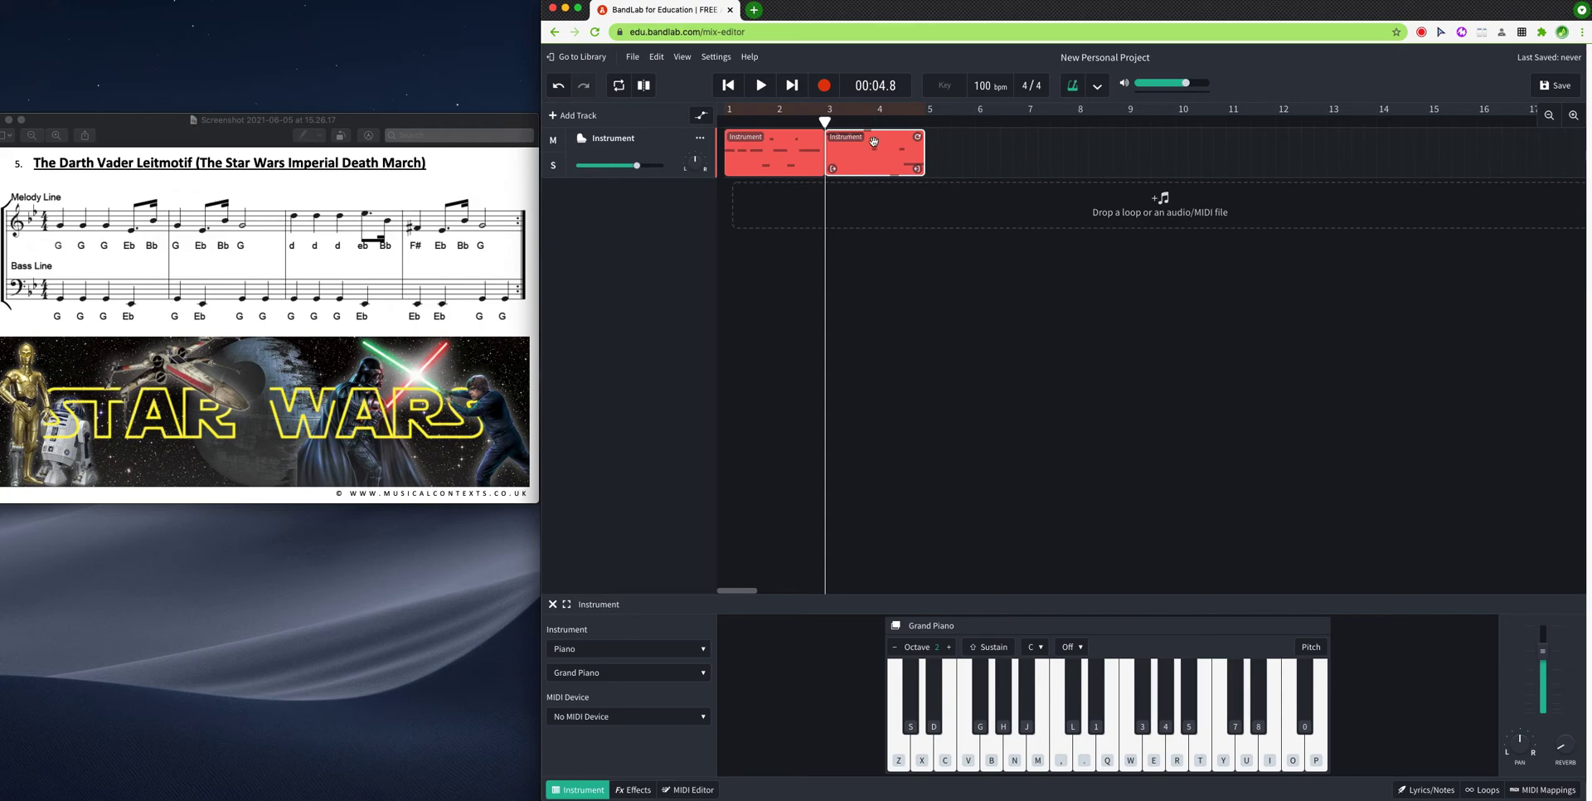
Check the recorded notes in the MIDI Editor, return to the keyboard panel, and rewind to bar 1.
left_click(695, 791)
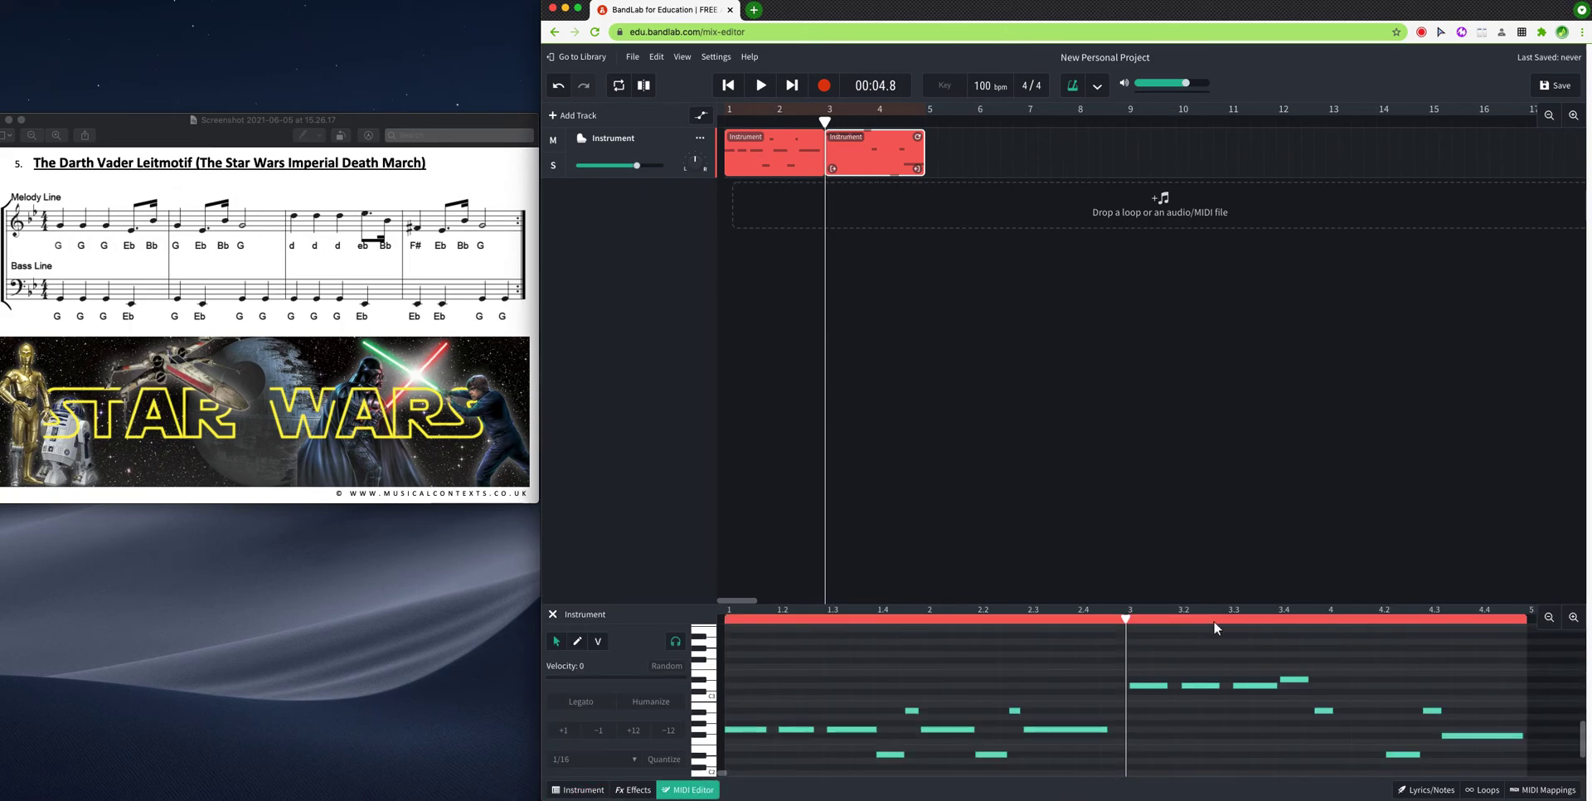
left_click(572, 792)
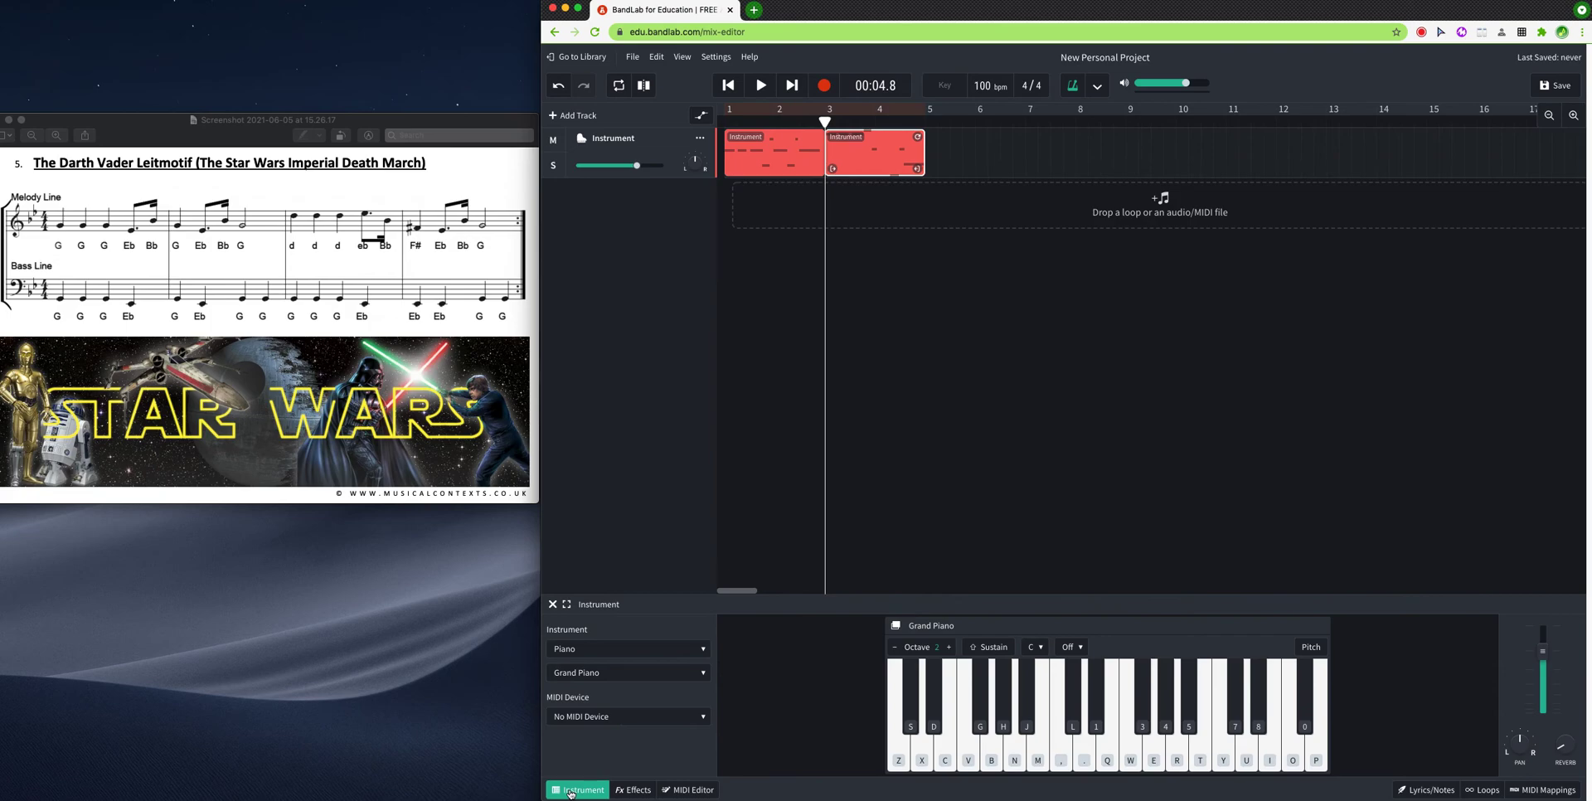
left_click(723, 122)
key("space")
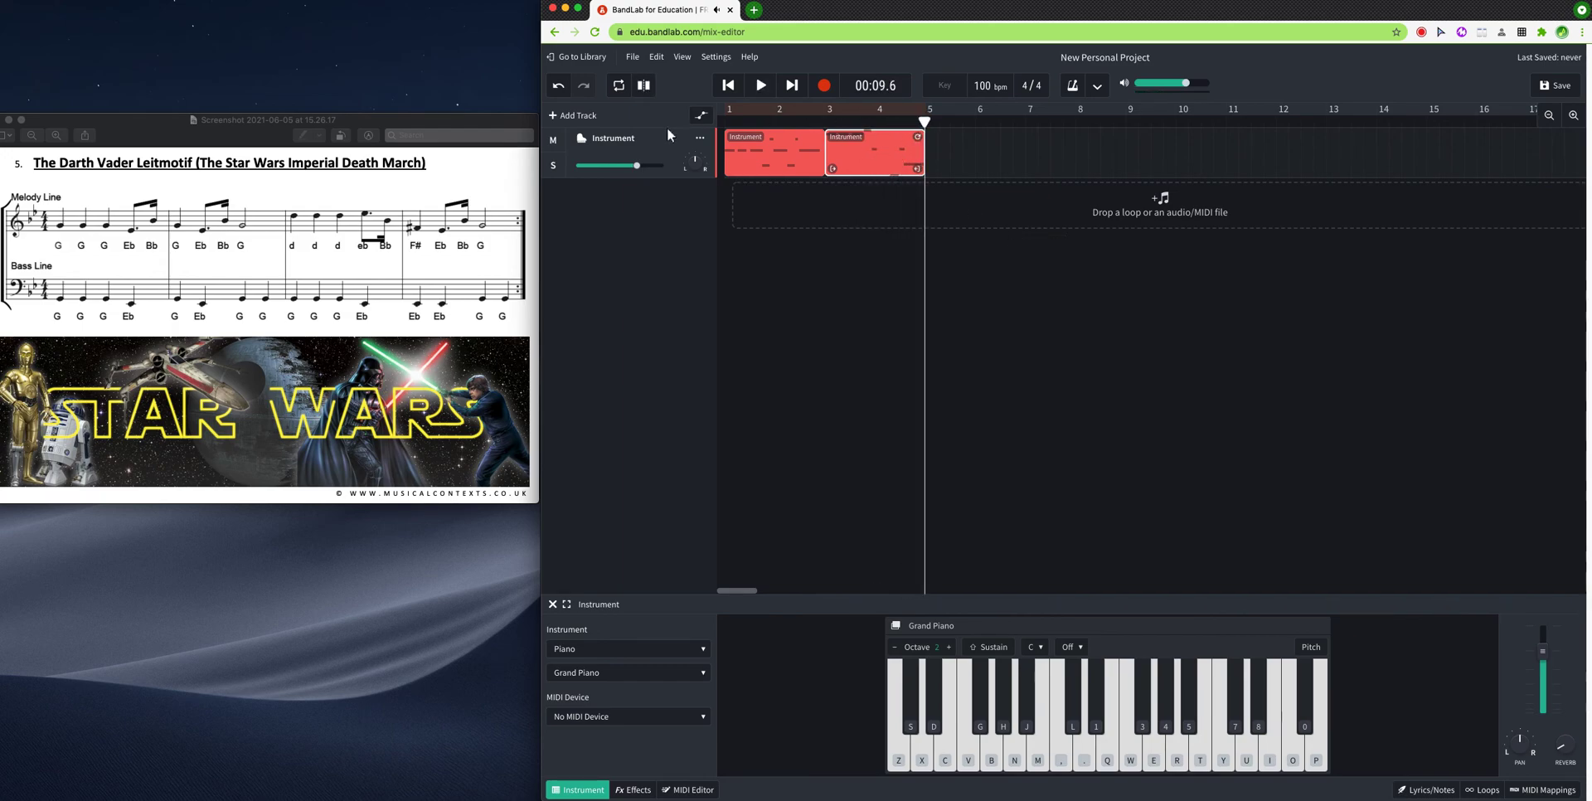
left_click(728, 119)
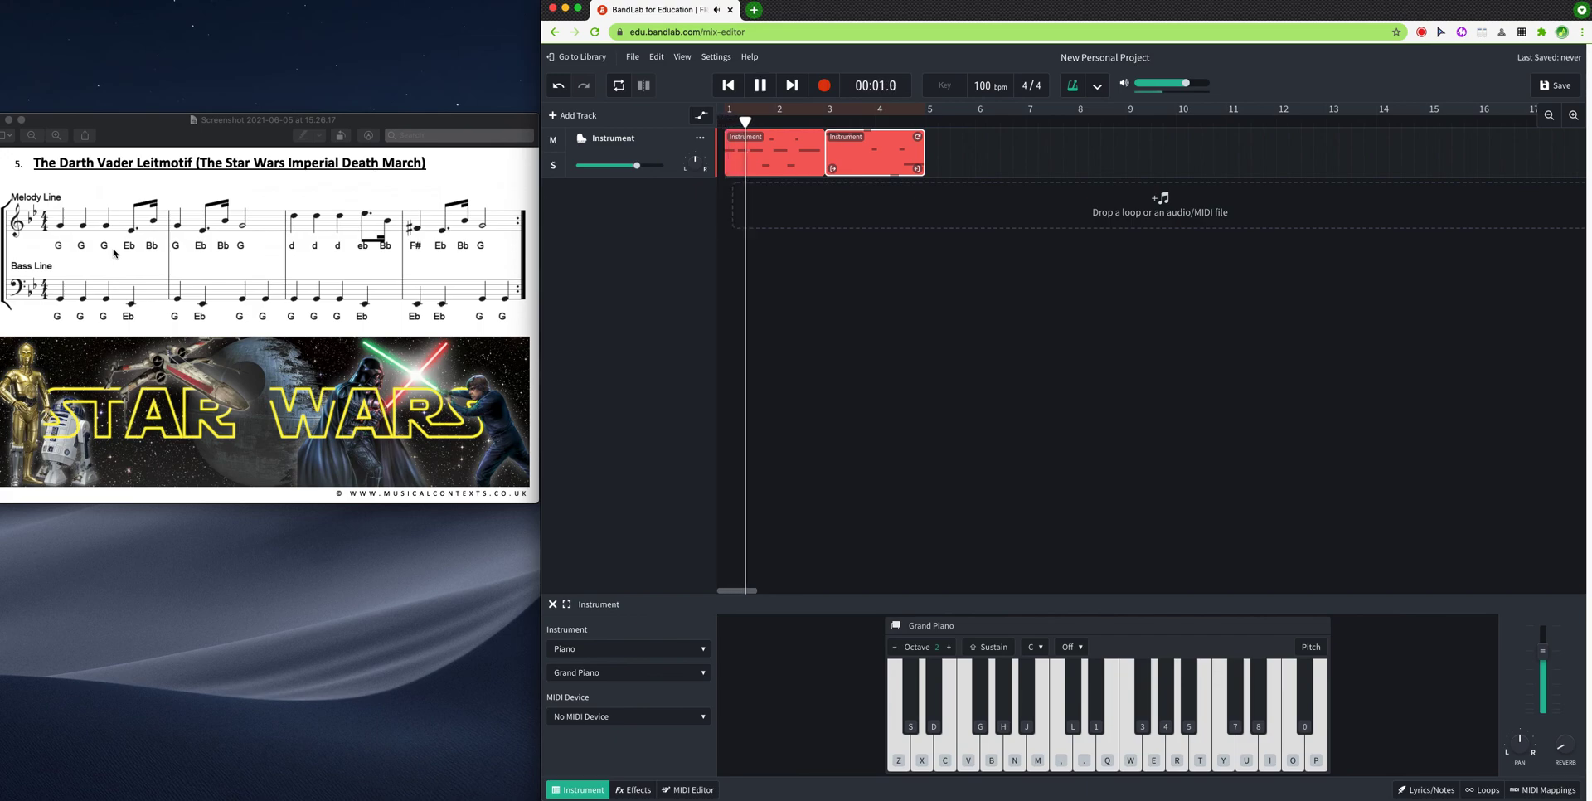
key("space")
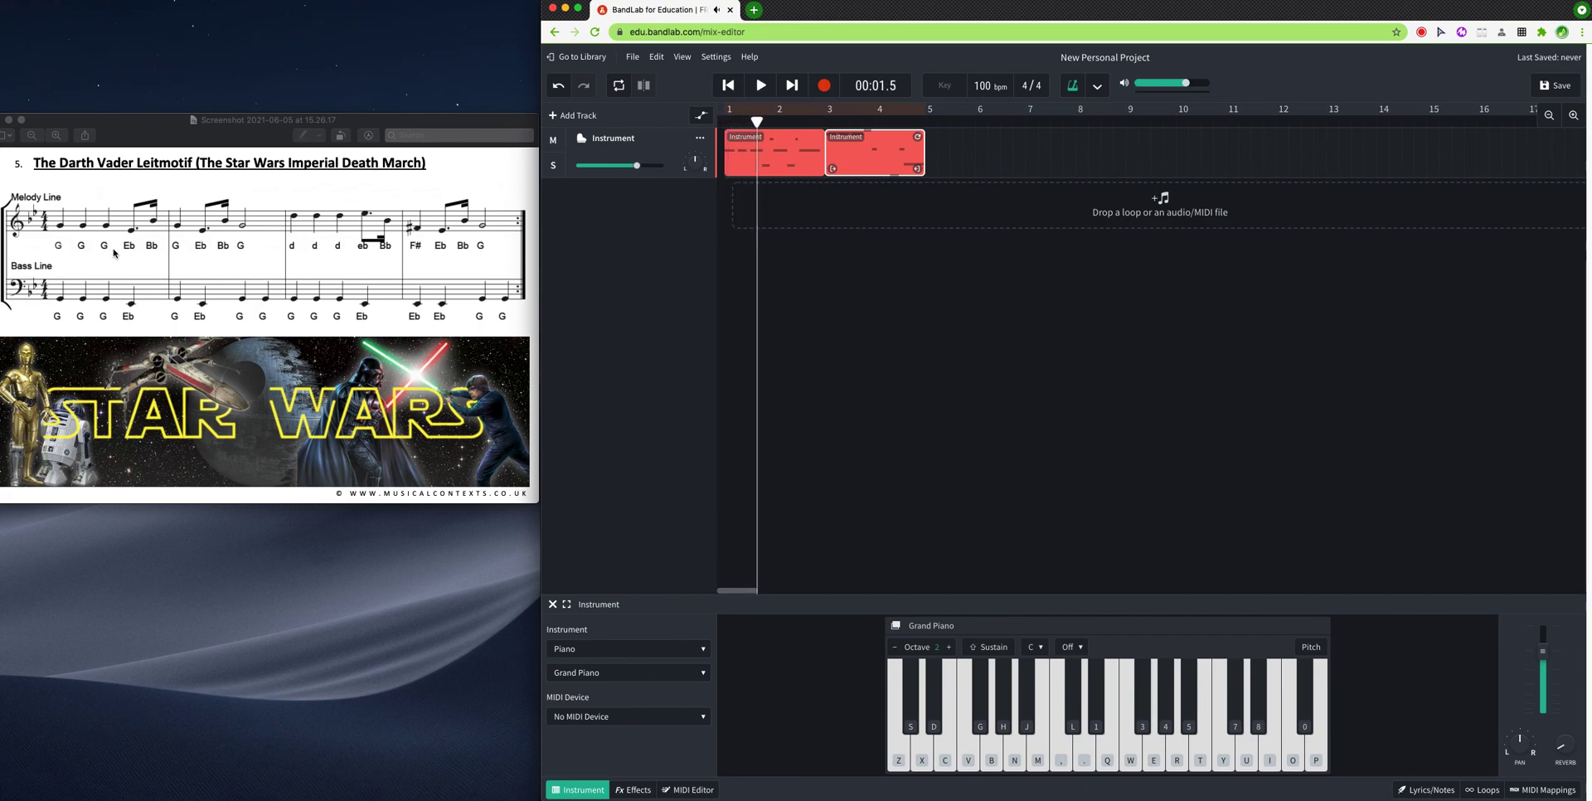
key("space")
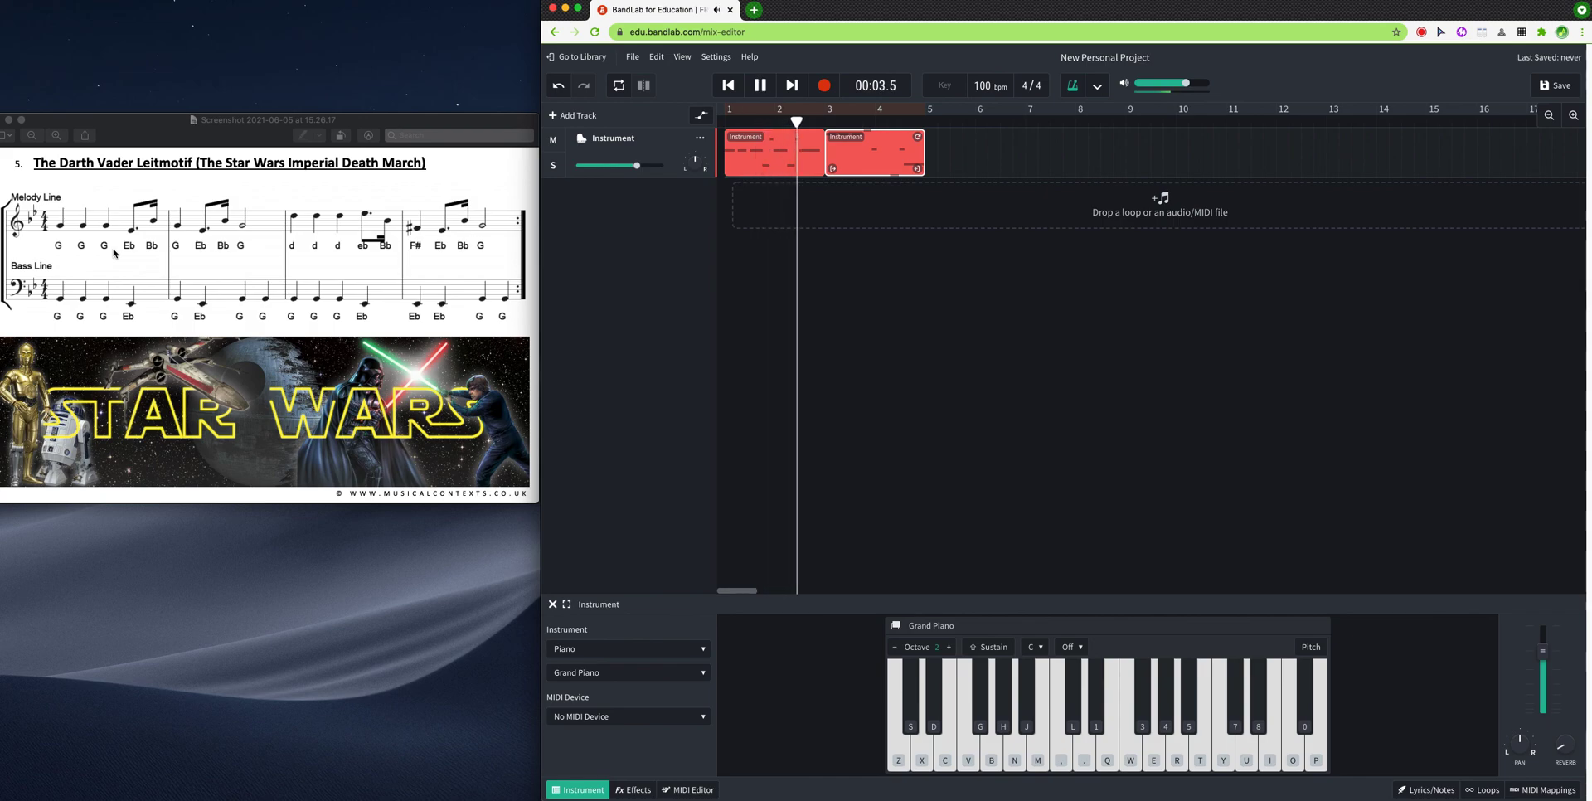
key("space")
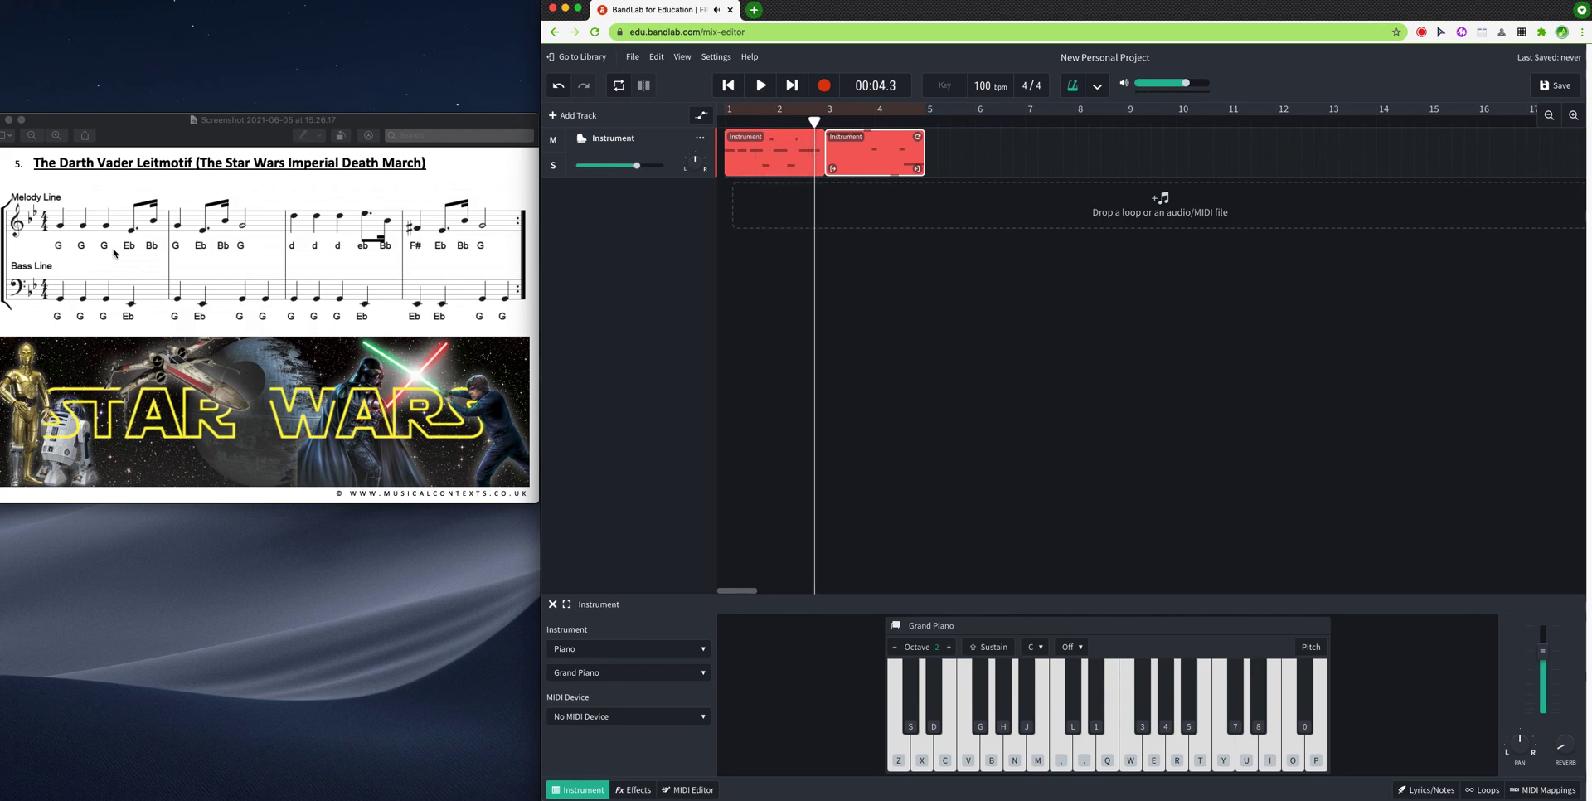